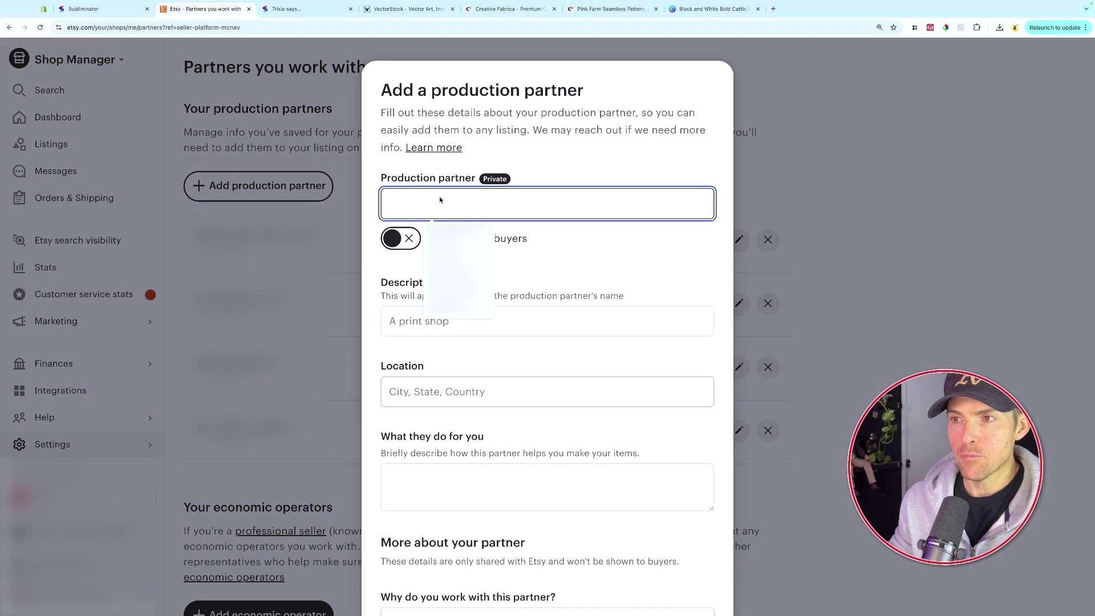
Name the production partner Subliminator and give it the descriptive title "My Awesome All Over Print Printers"
type("Subli")
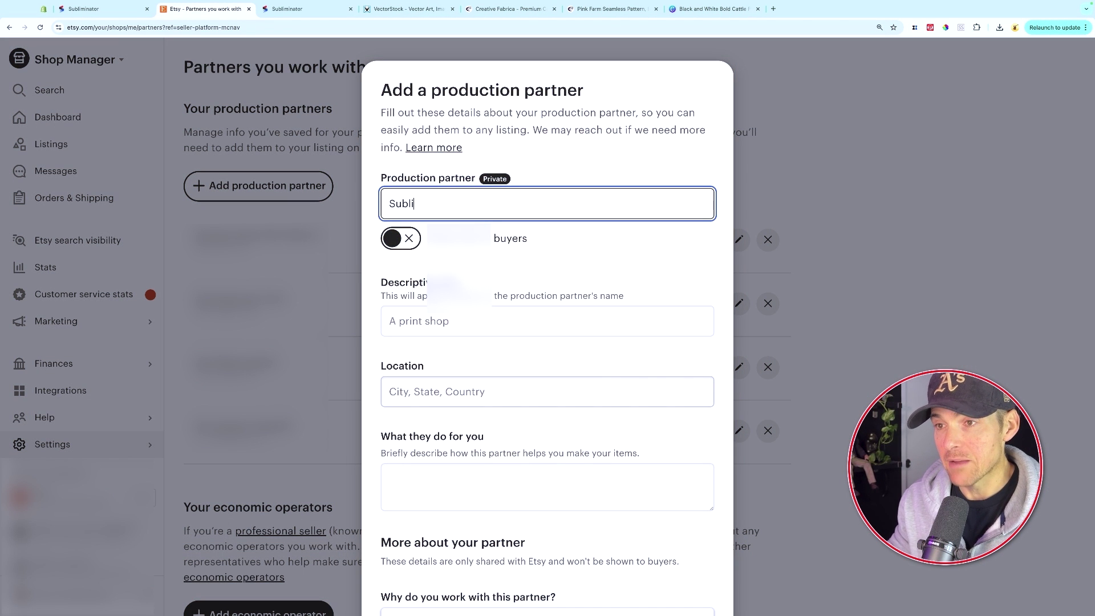
type("minator")
key("Tab")
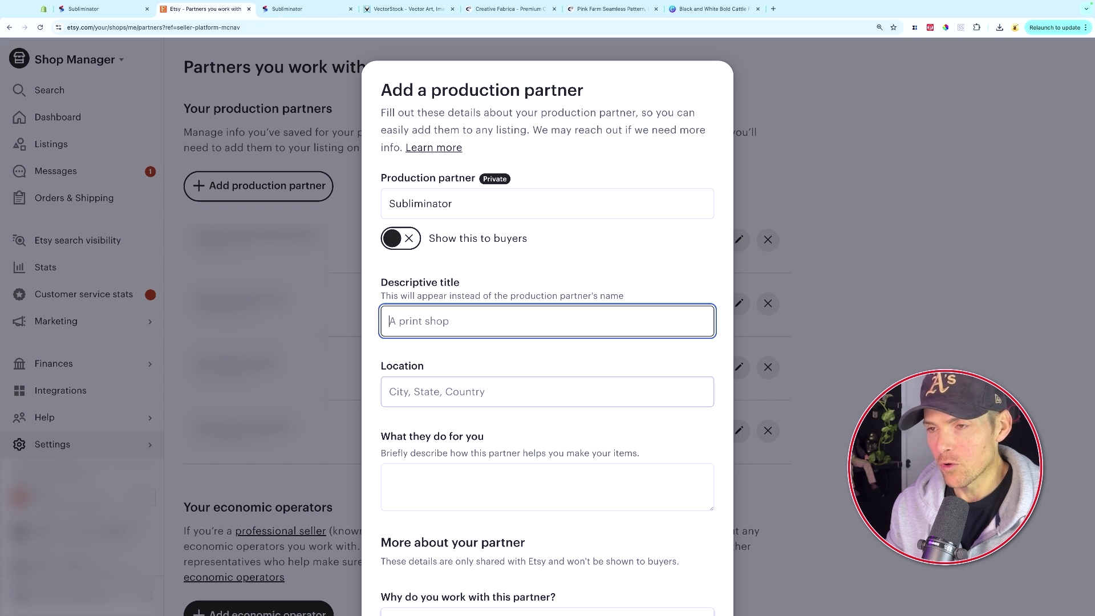
type("My Aweso")
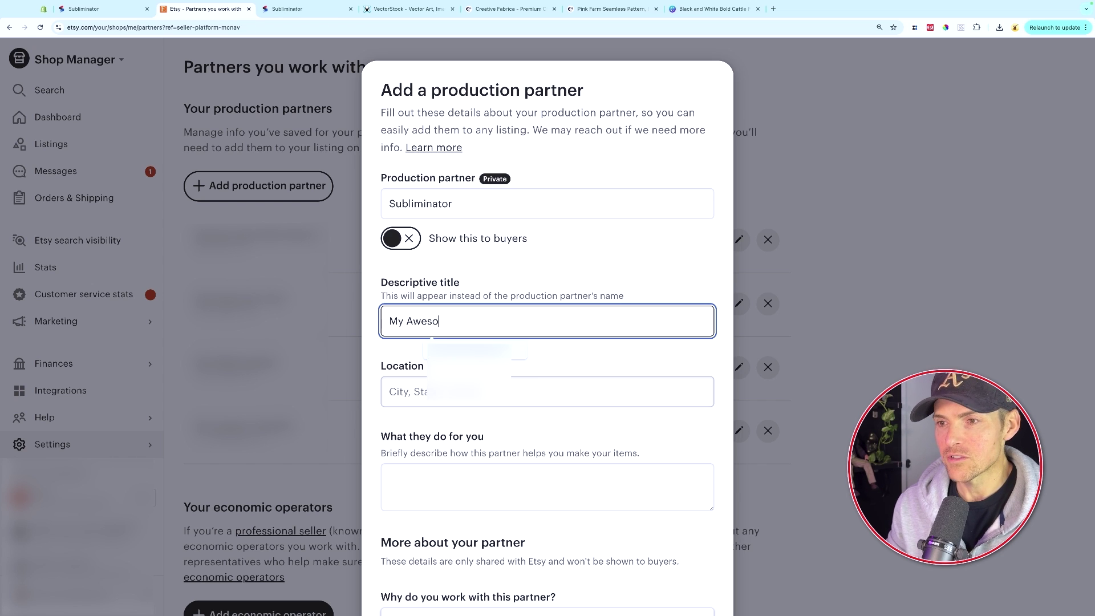
type("me All Over ")
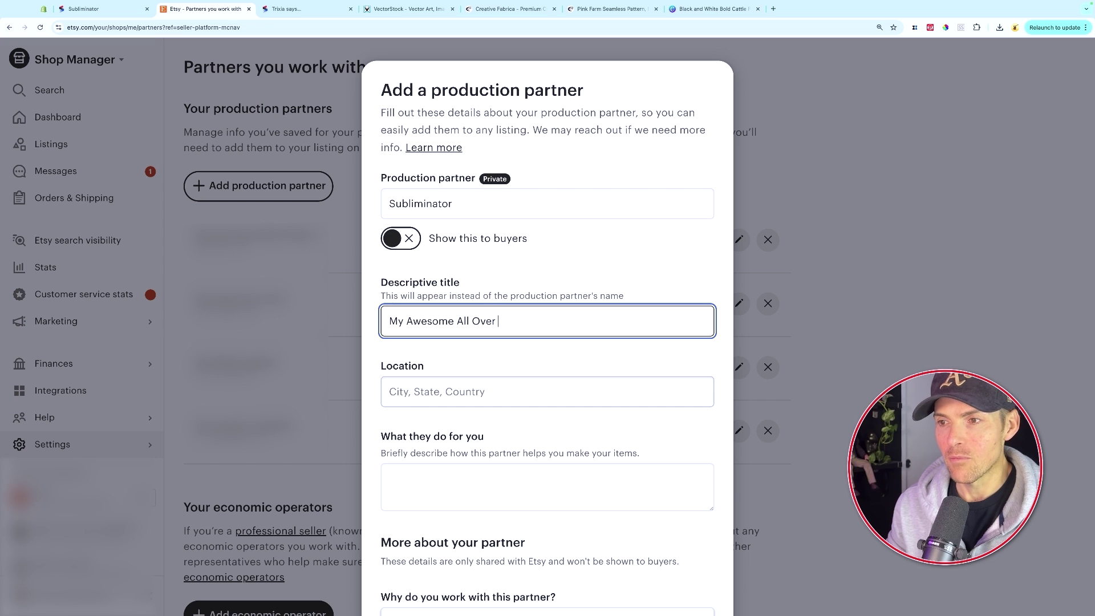
type("Print Printers")
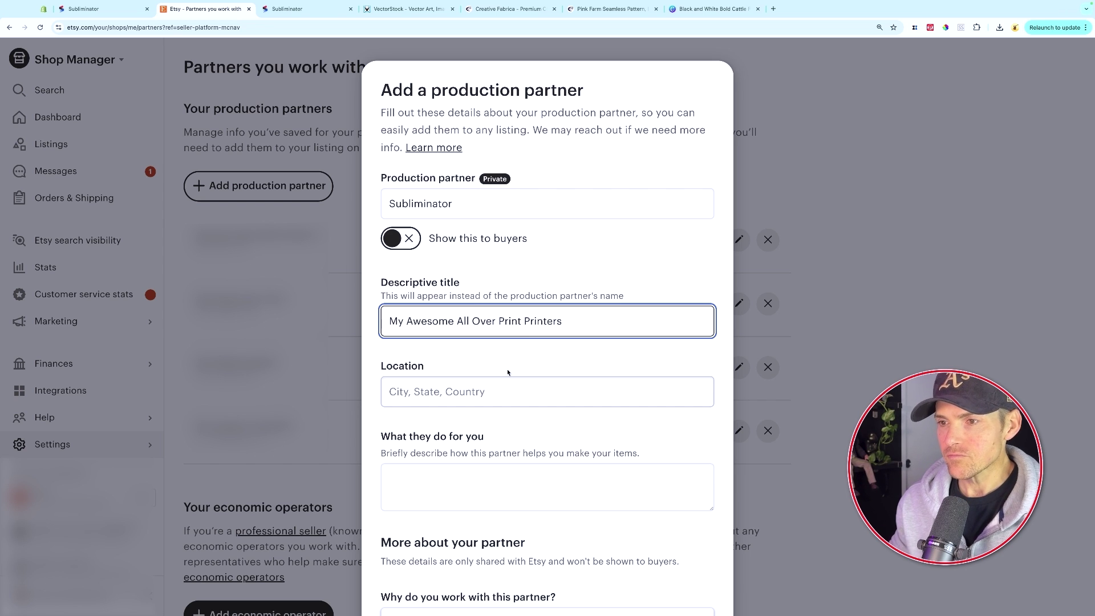
Set the production partner's location to China
left_click(518, 388)
type("China")
key("Return")
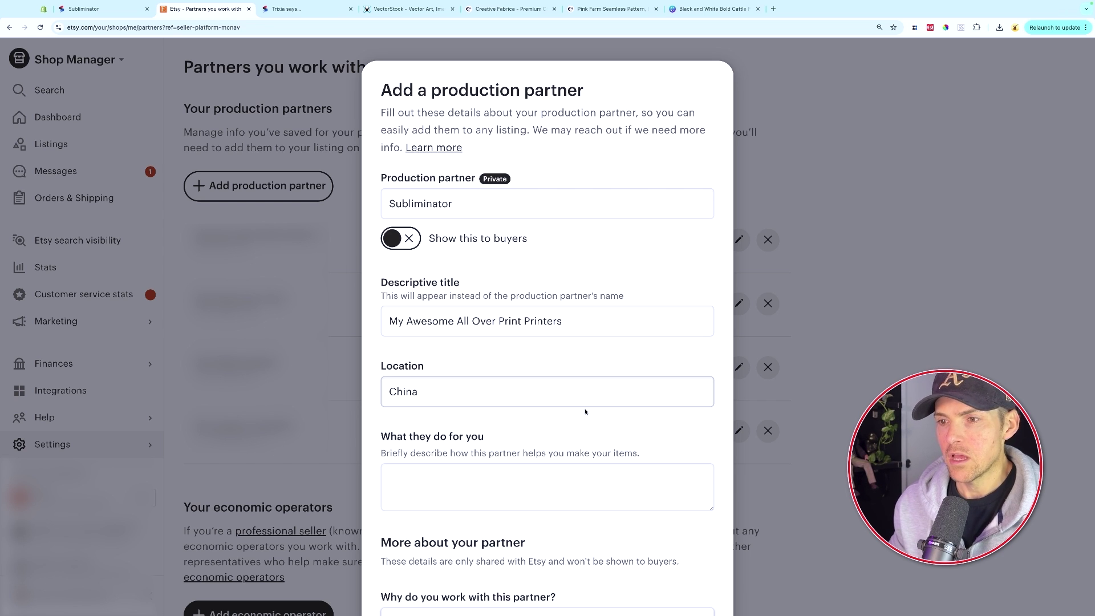
Describe what the partner does as "These guys create amazing cut & sew products with quality that is second to none."
scroll(538, 399, "down", 2)
left_click(540, 386)
type("These guys crea")
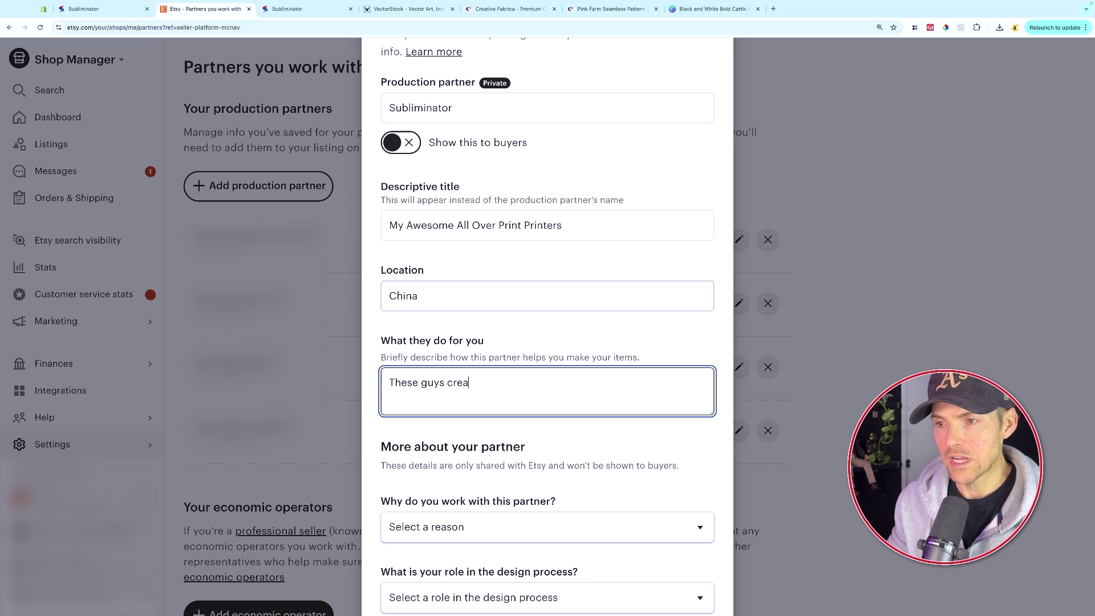
type("te amazing cut & sew products,")
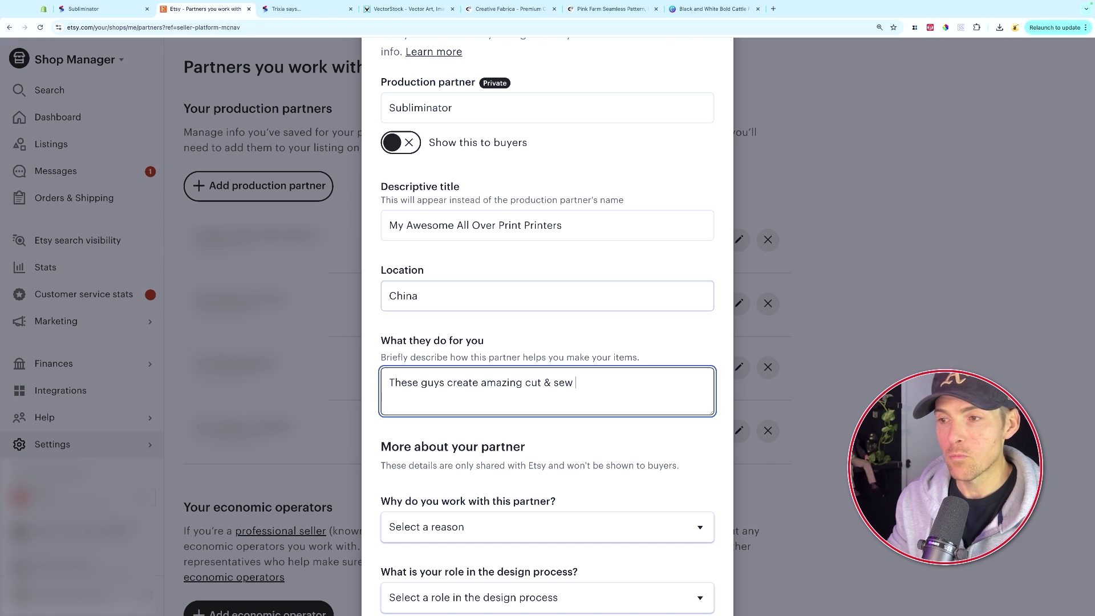
key("BackSpace")
key("BackSpace")
key("BackSpace")
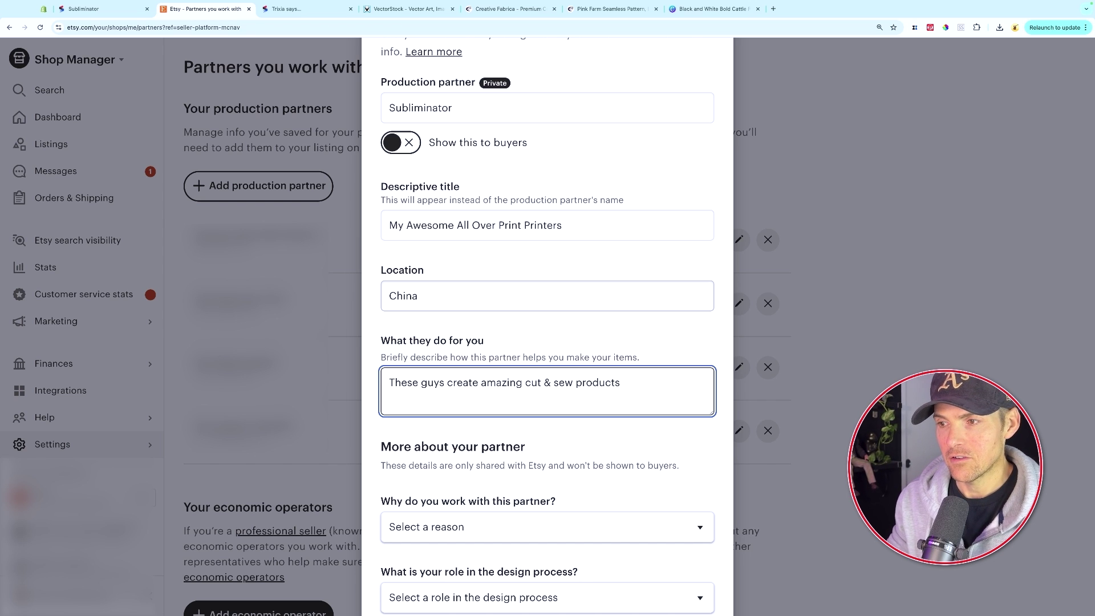
type("with quality that is")
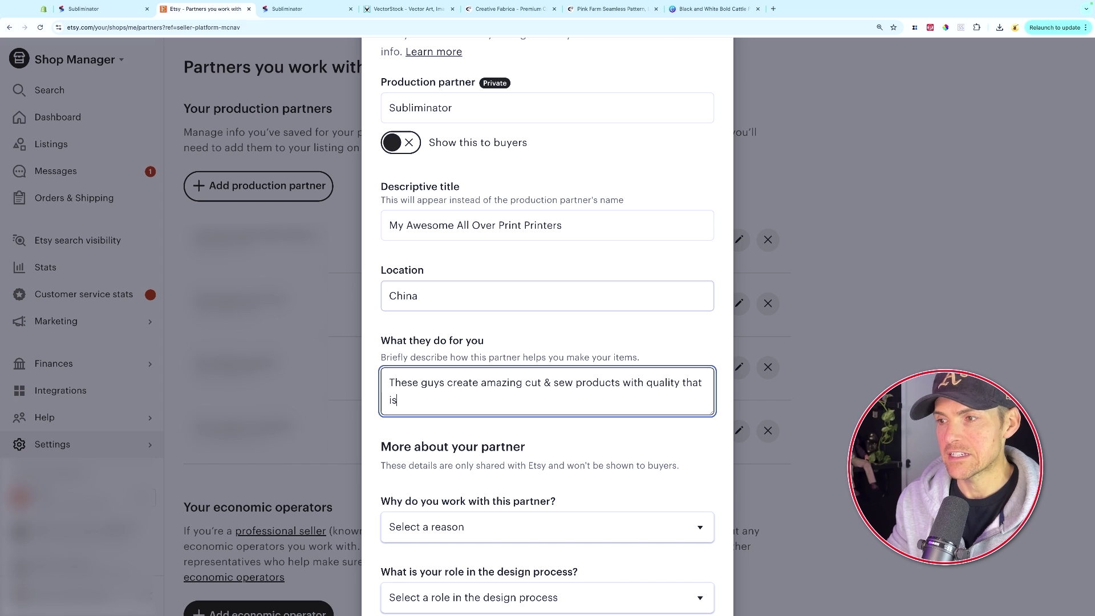
type(" second to none.")
Give lacking technical ability or equipment as the reason for the partnership and set the design role to "I design everything myself"
scroll(546, 264, "down", 3)
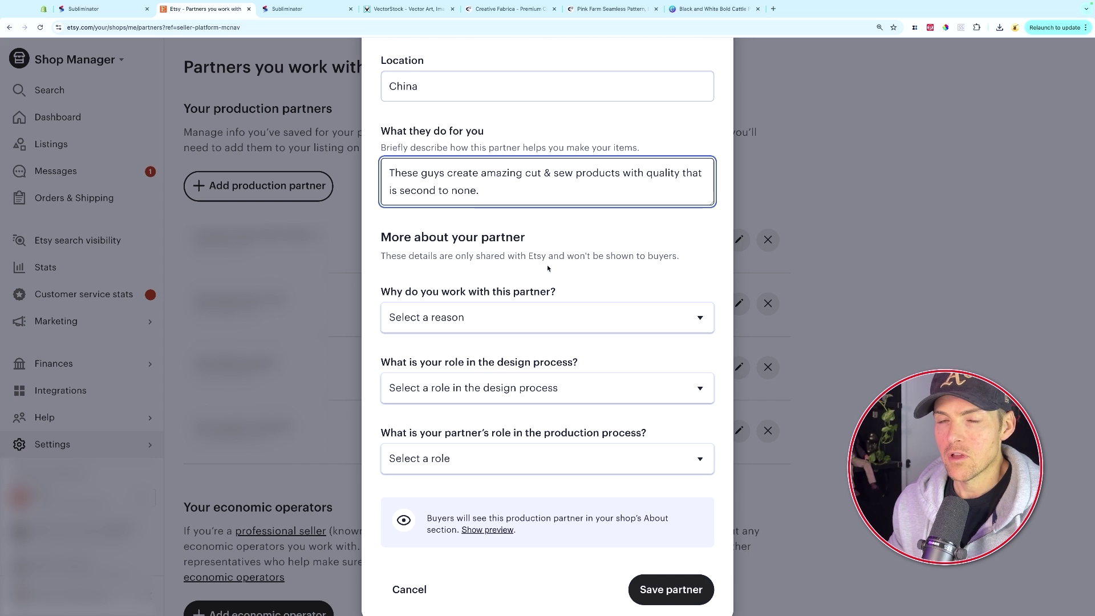
left_click(571, 316)
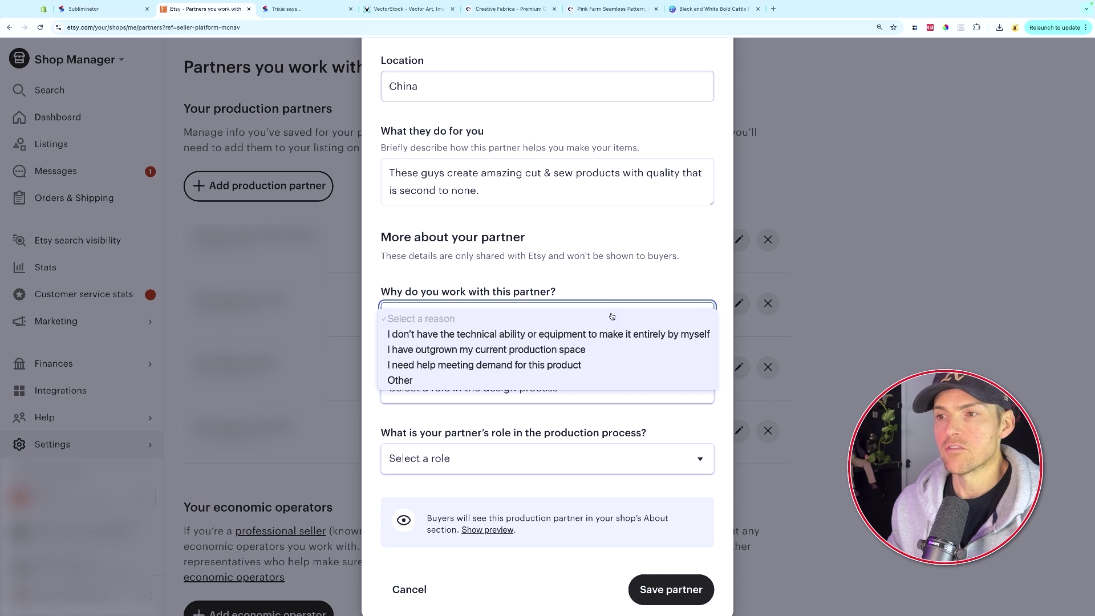
left_click(614, 334)
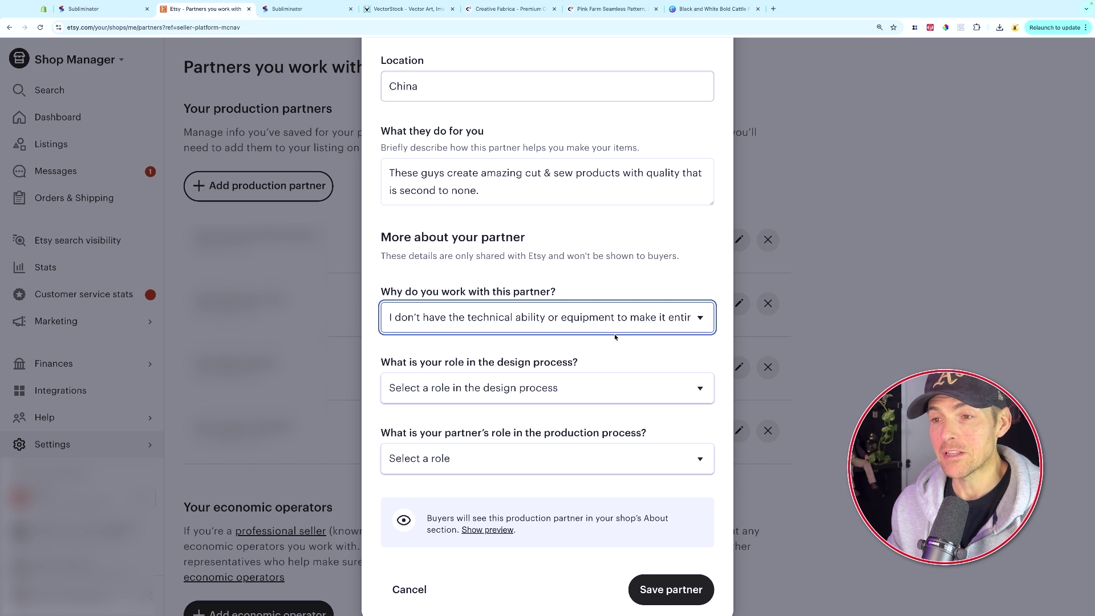
left_click(593, 389)
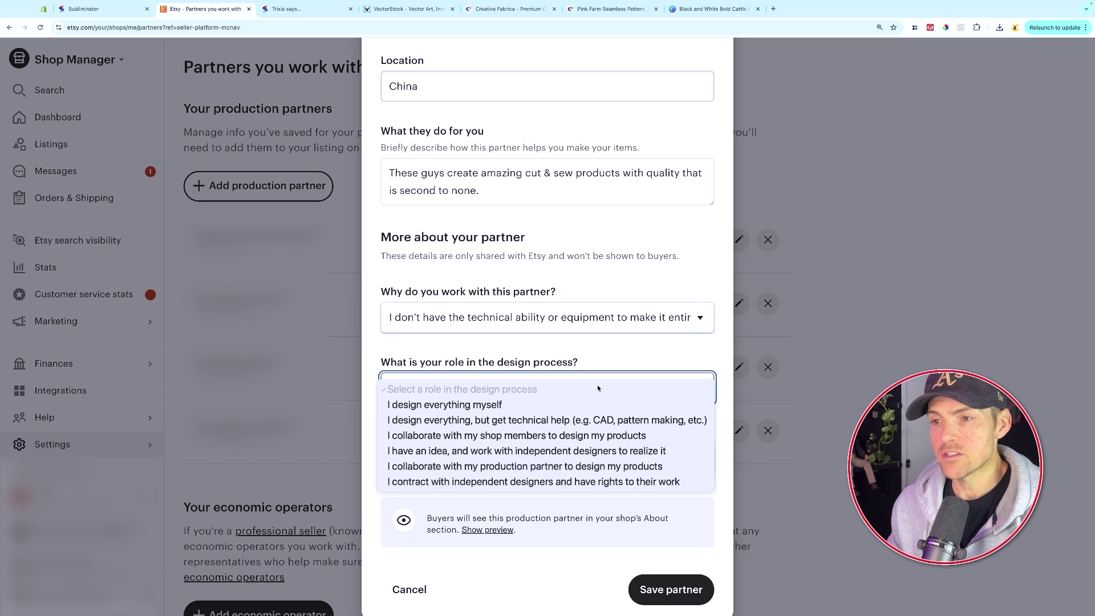
left_click(601, 399)
Set the partner's production role to "They do everything for me" and save the production partner
scroll(603, 400, "down", 1)
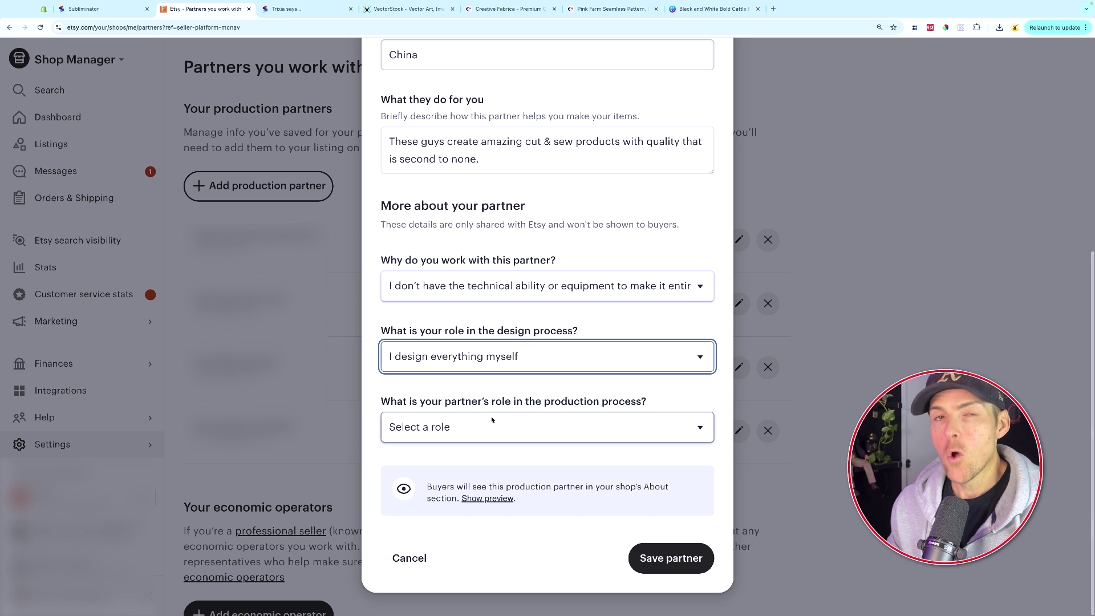
left_click(582, 427)
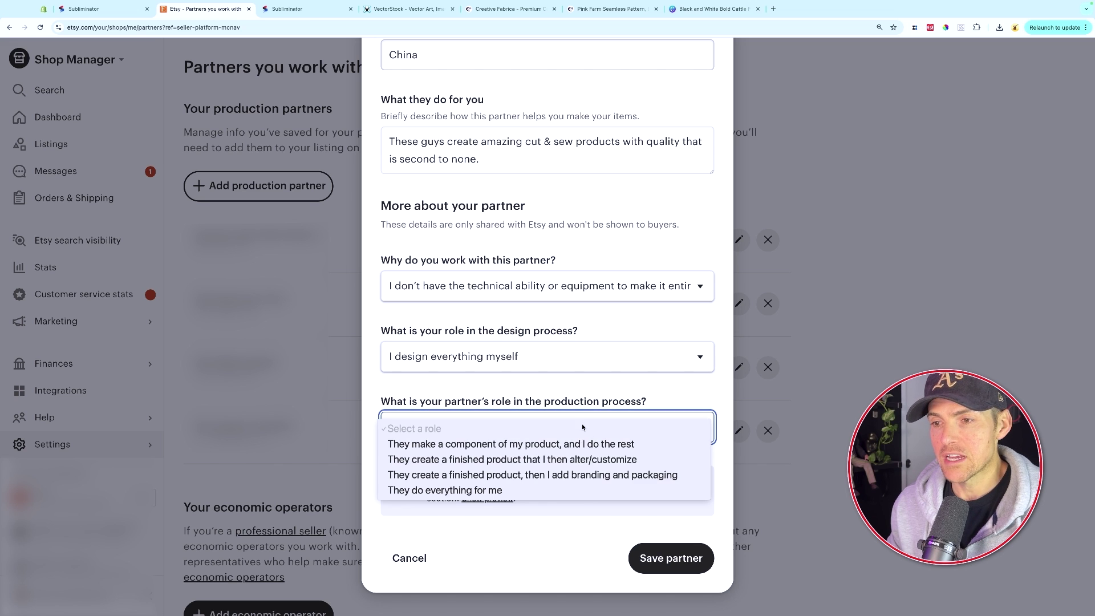
left_click(544, 491)
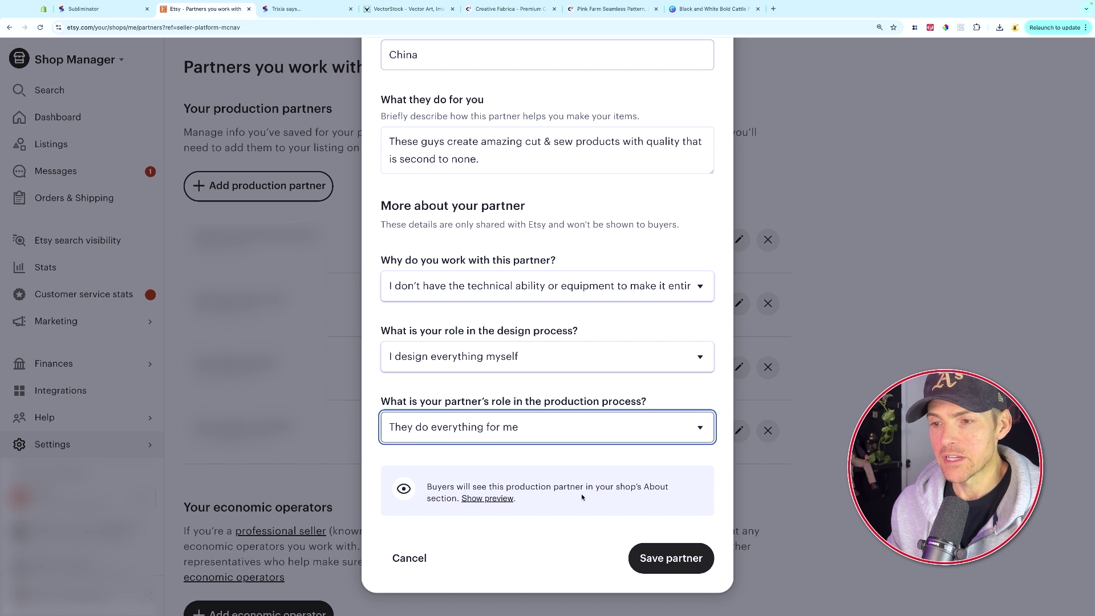
left_click(641, 553)
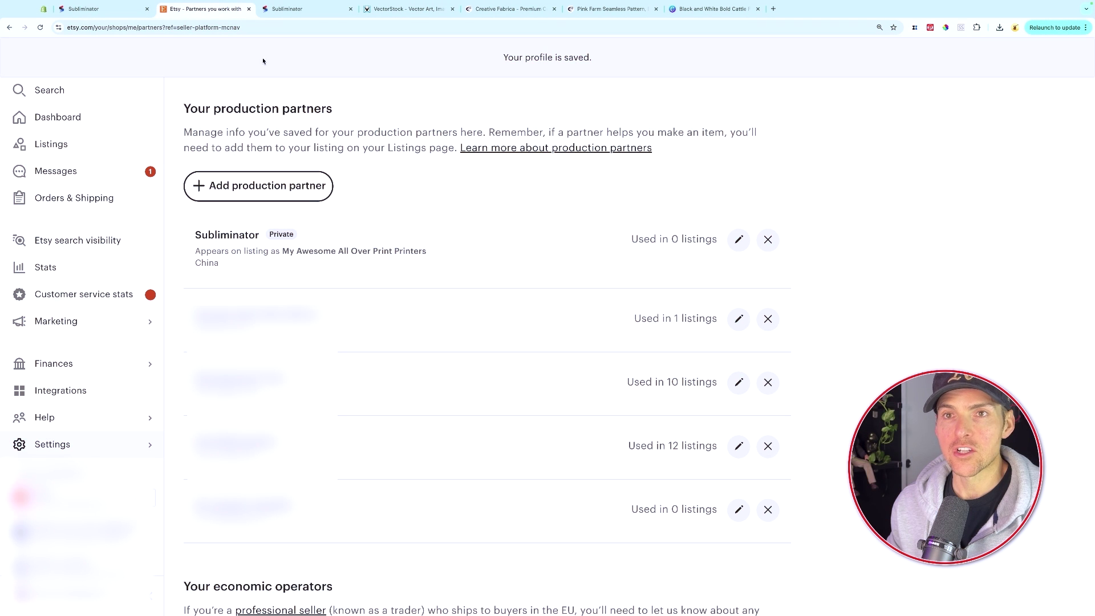
Switch to Subliminator and open the account's shop settings
left_click(111, 9)
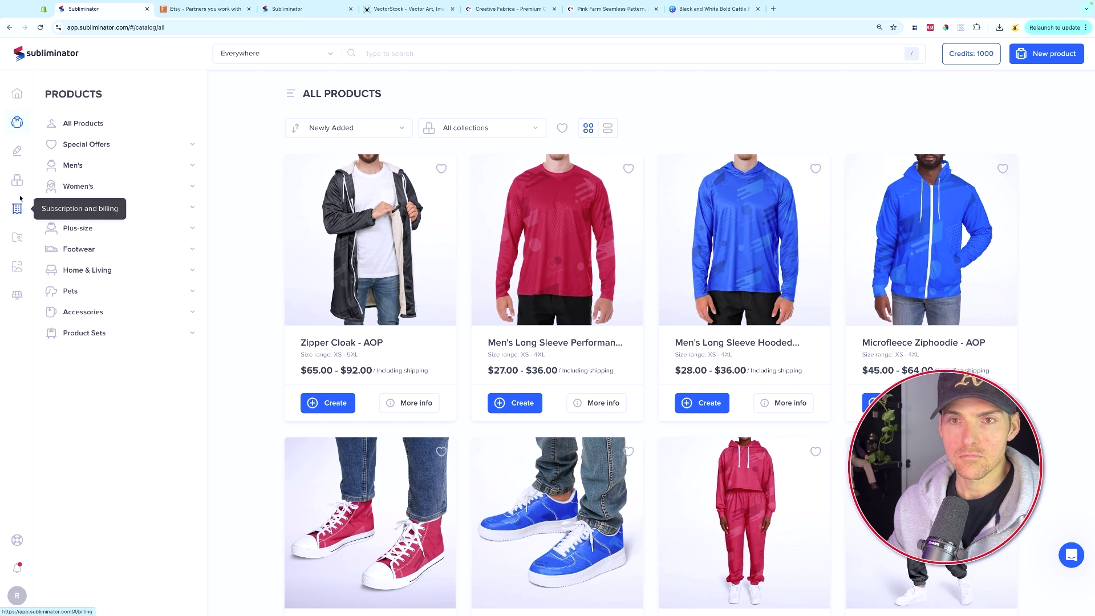
left_click(17, 596)
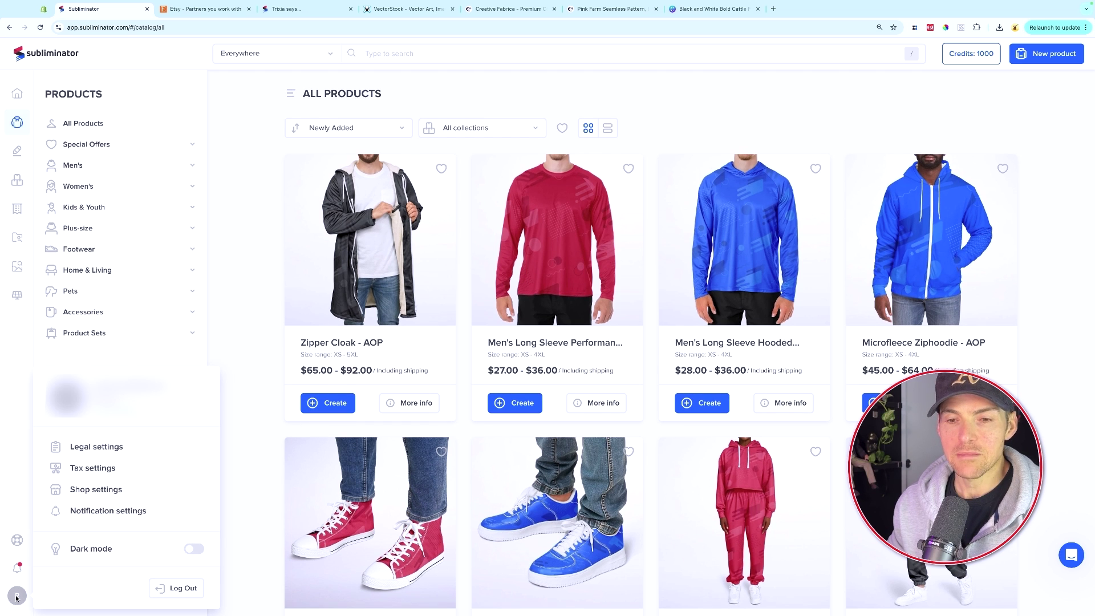
left_click(81, 491)
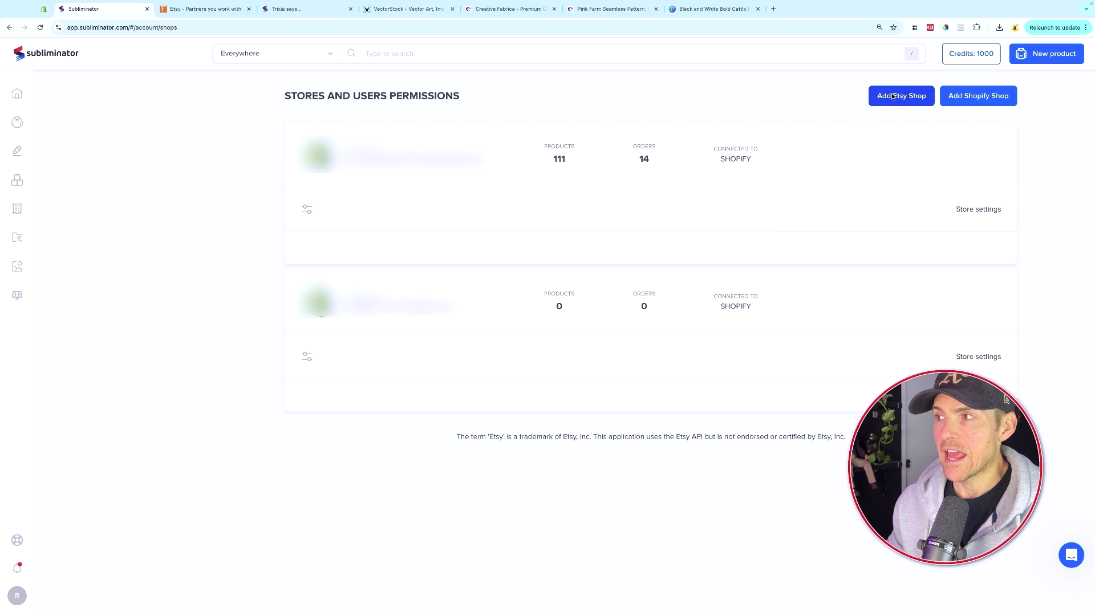
Connect the Etsy shop to the Subliminator account by granting the app access and confirming the shop link
scroll(769, 165, "down", 1)
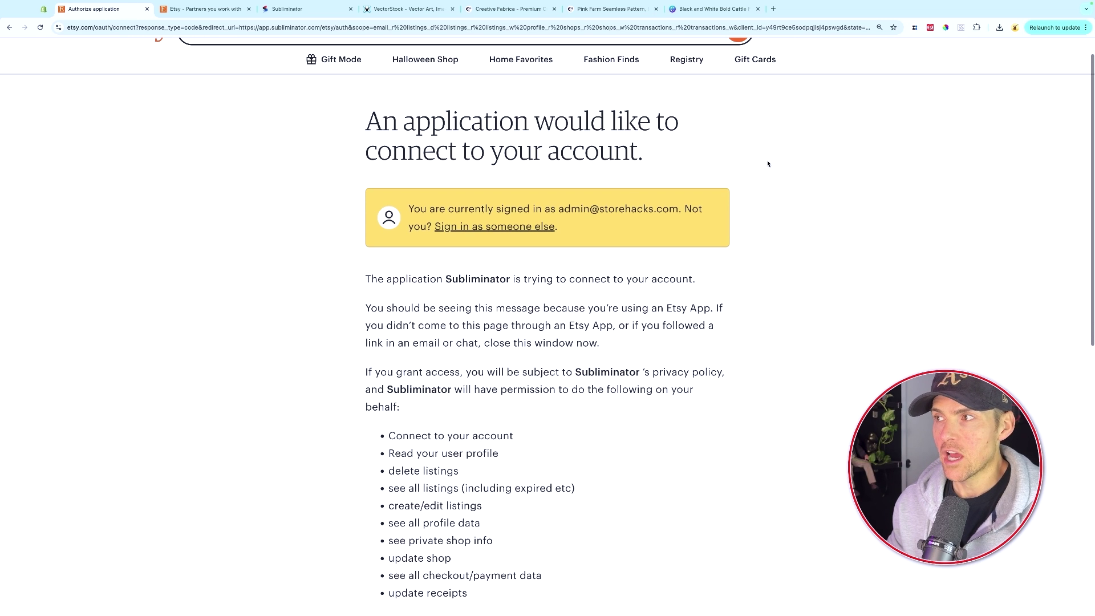
scroll(814, 151, "down", 5)
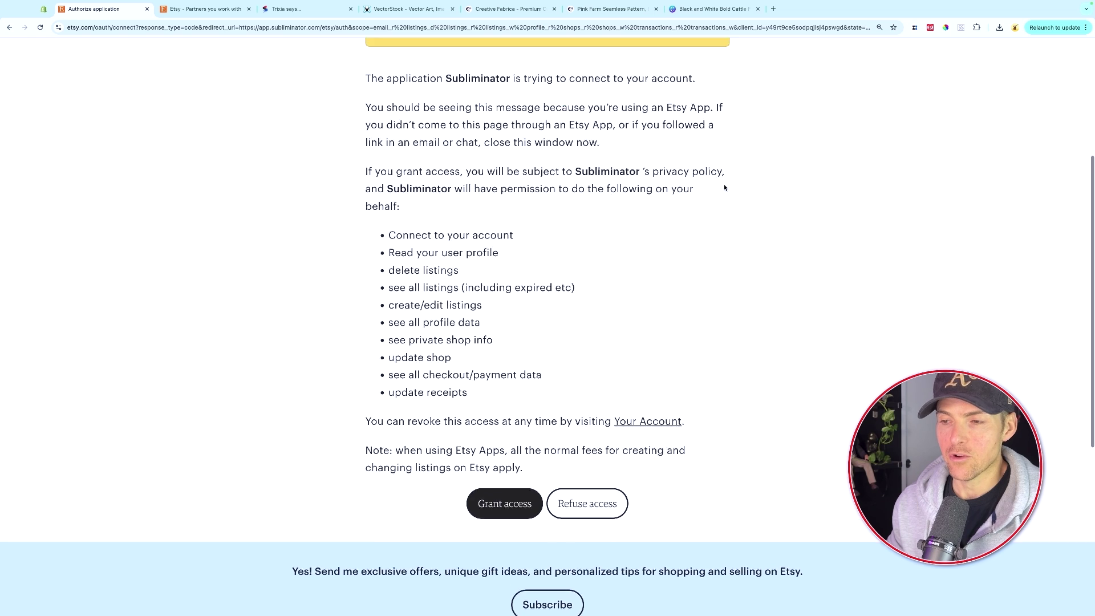
scroll(724, 188, "up", 2)
scroll(724, 188, "down", 1)
left_click(505, 513)
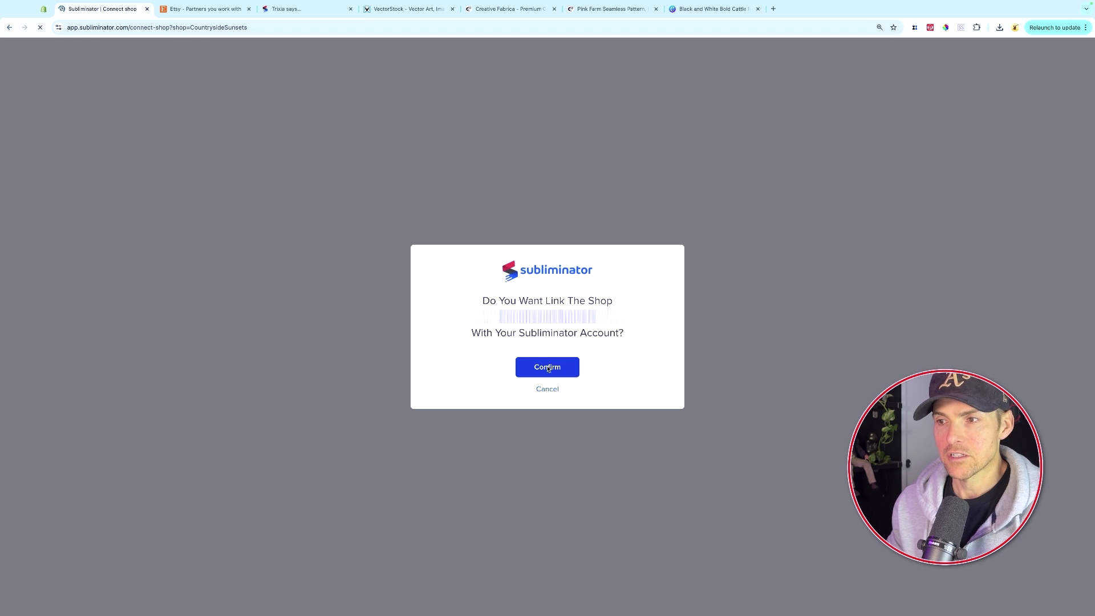
left_click(538, 371)
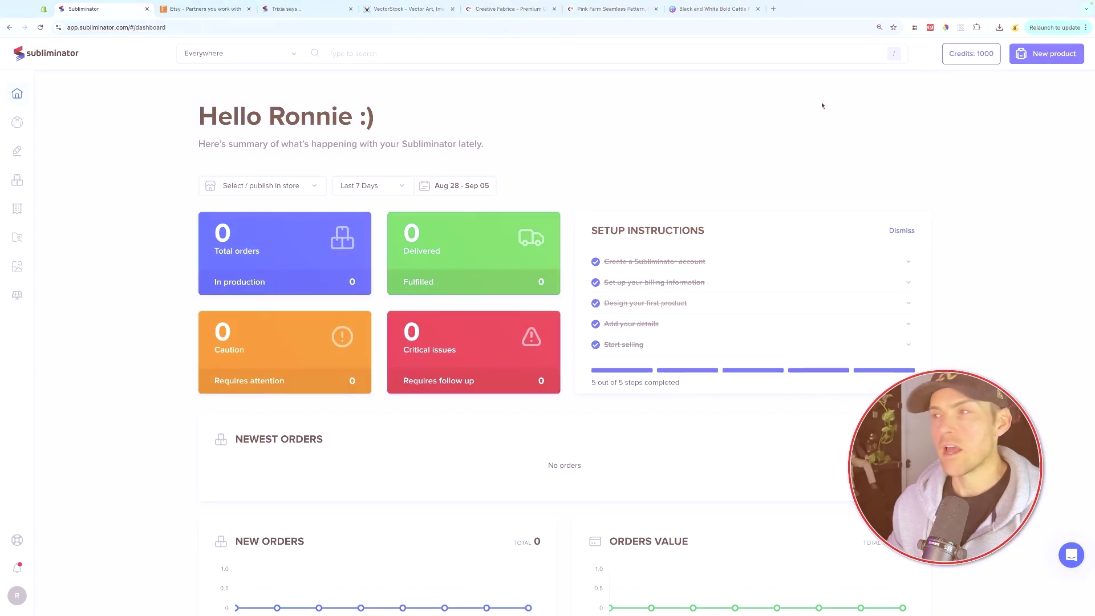
Create a new Snug Hoodie Economy - AOP product from the favourited catalog items and select the Etsy shop for publishing
left_click(1022, 61)
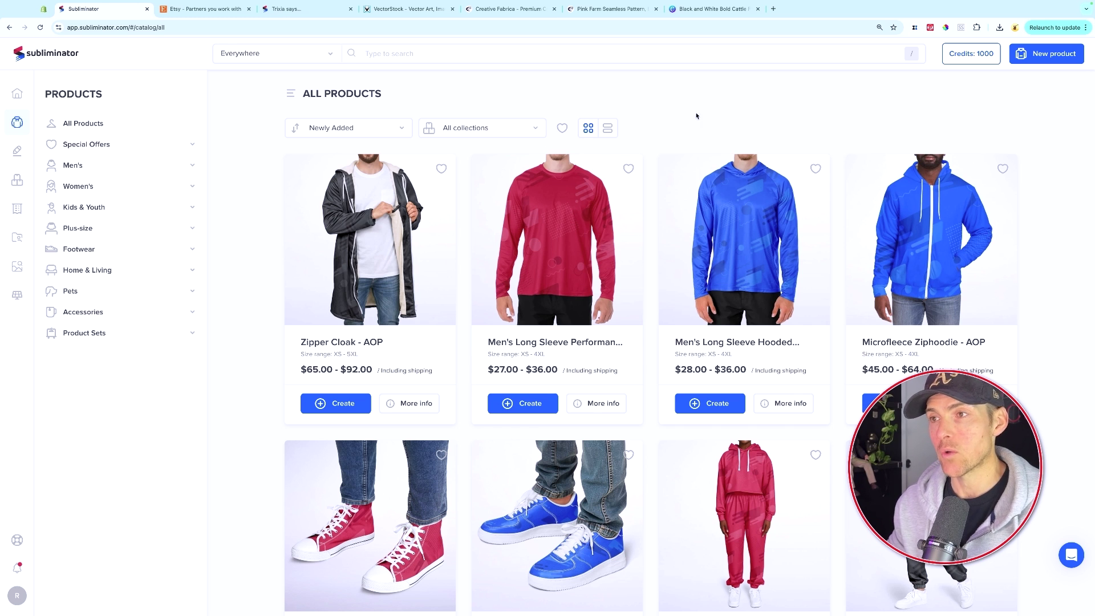
left_click(562, 128)
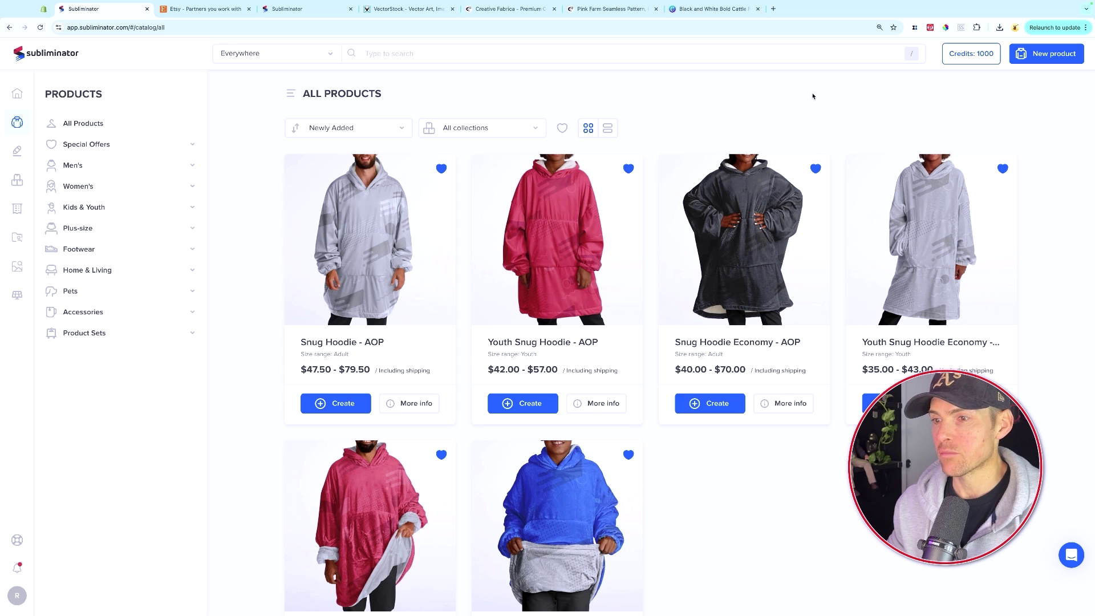
scroll(813, 96, "down", 1)
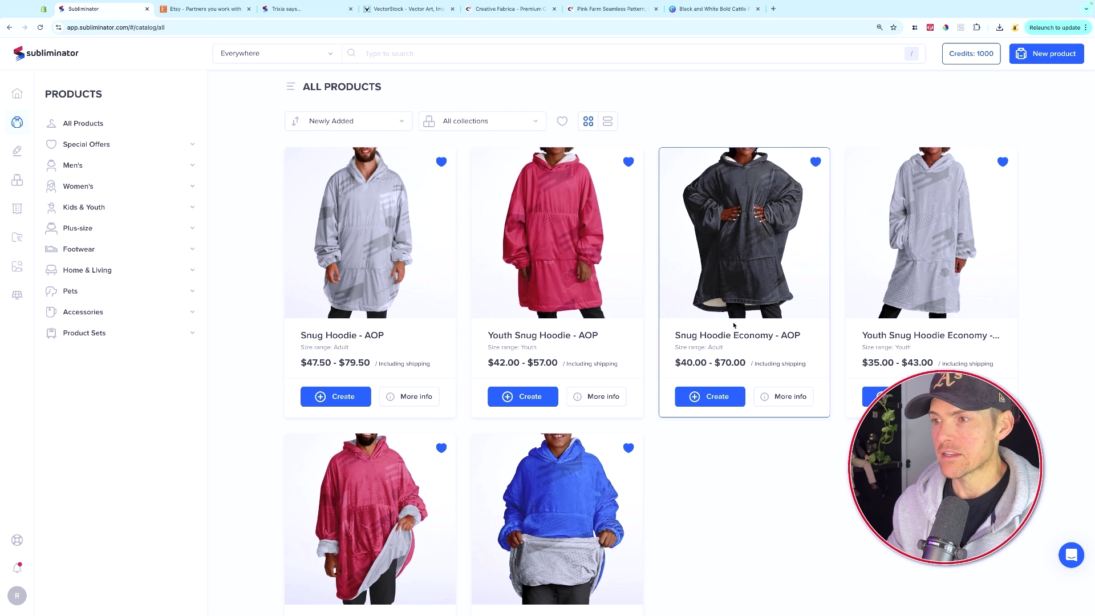
left_click(706, 395)
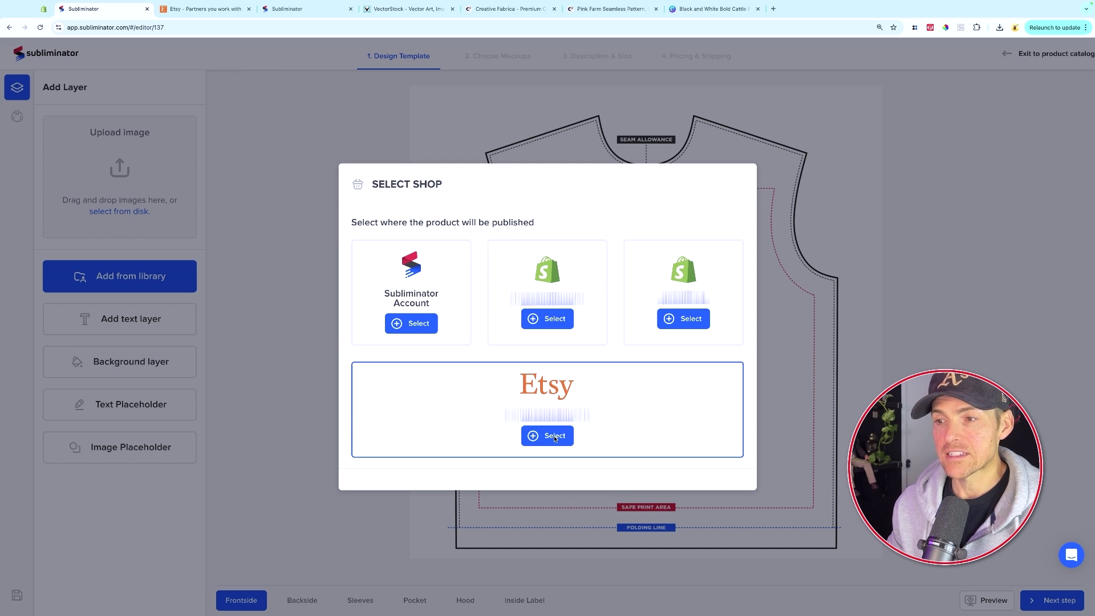
left_click(553, 436)
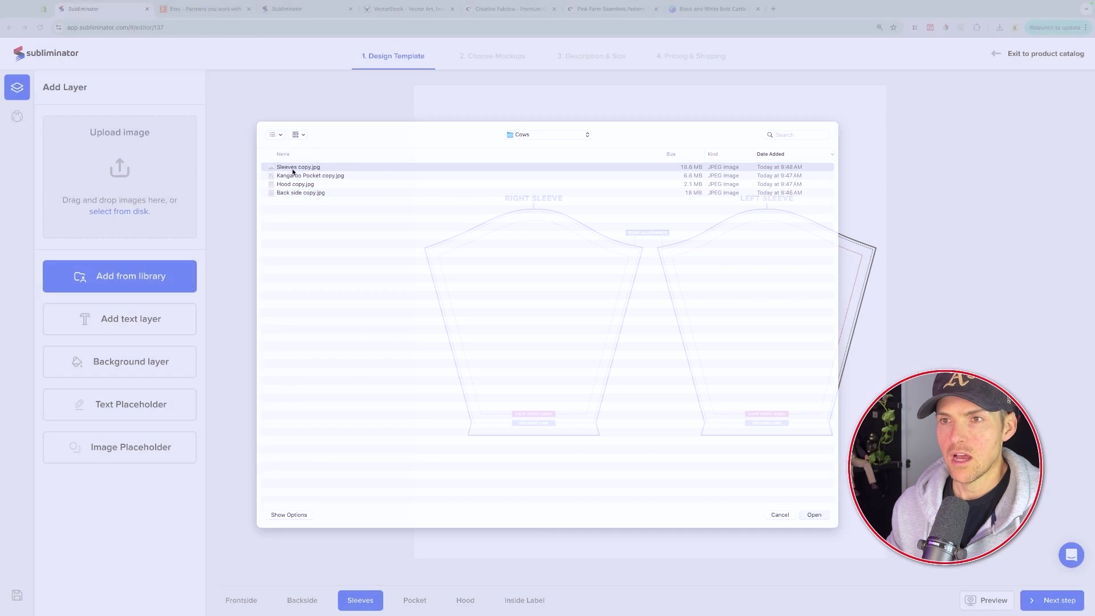
Add Sleeves copy.jpg to the sleeves template and proceed from the selected mockups to the product description
double_click(286, 170)
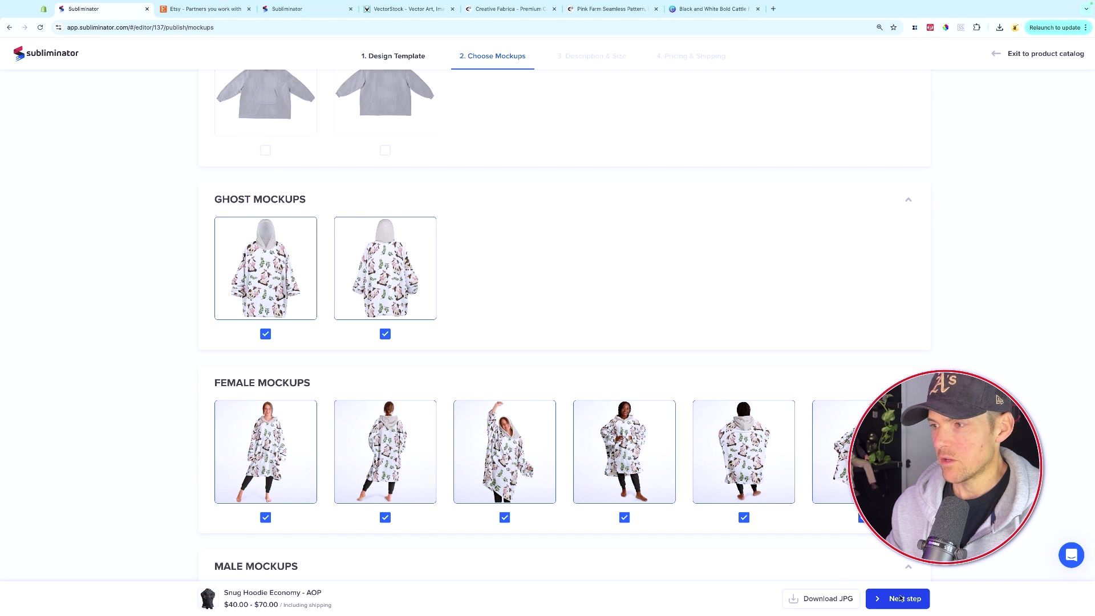
left_click(900, 598)
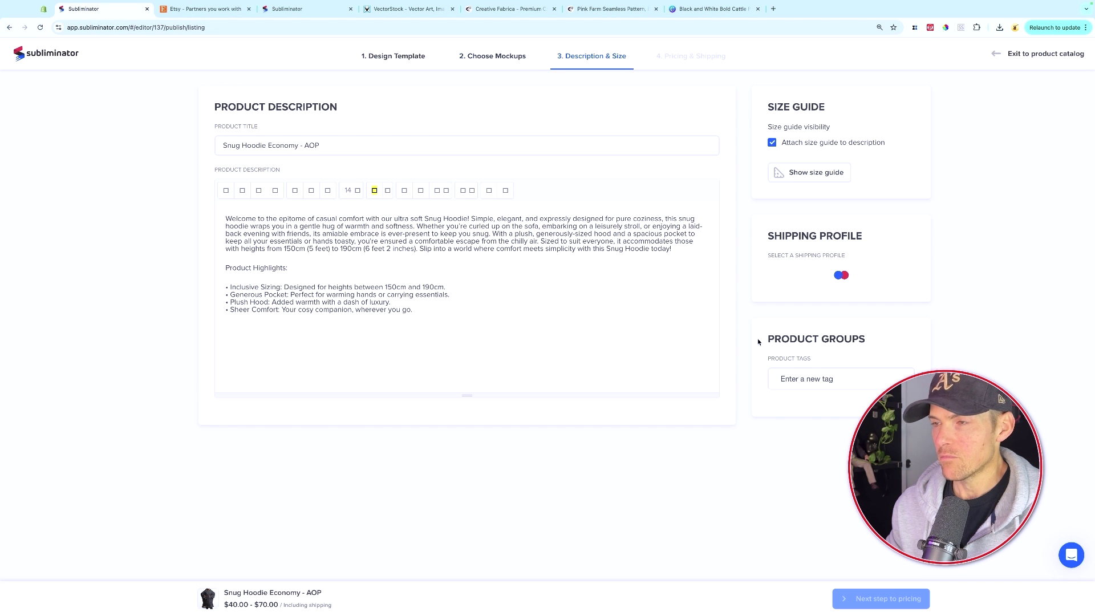
Retitle the product "Cute Cow Over Sized Hoodie Economy - AOP" and proceed to pricing
type("Cow")
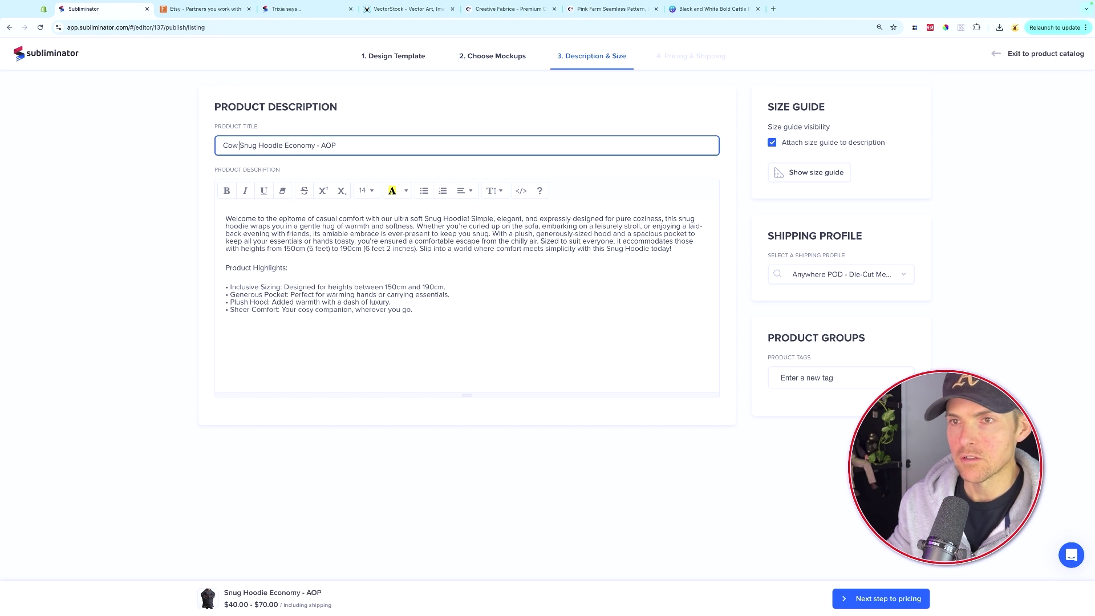
left_click_drag(240, 145, 257, 145)
type("Over Sized")
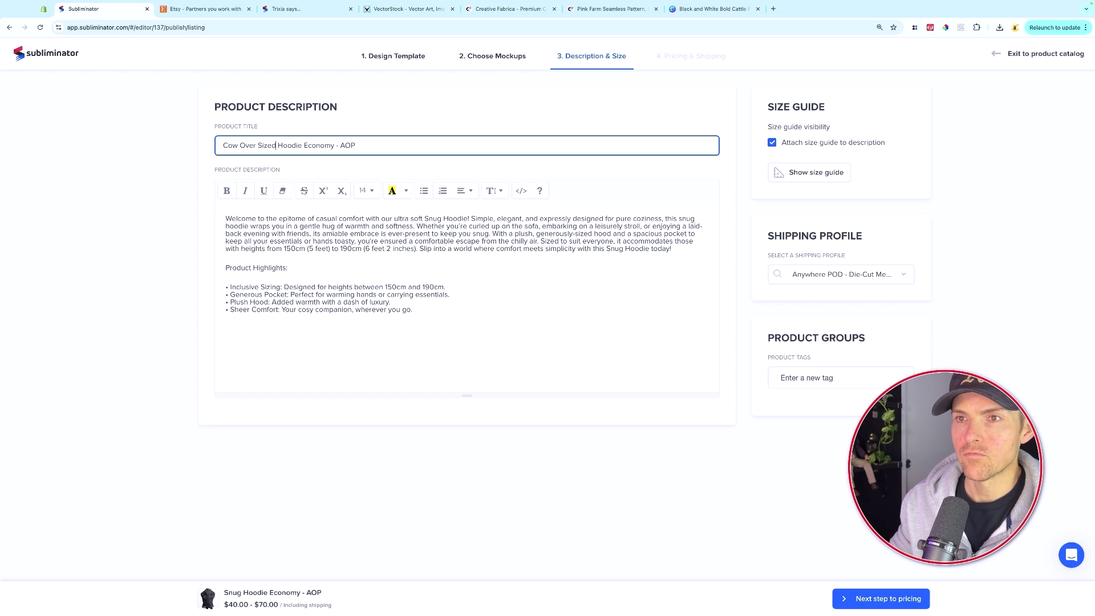
left_click(239, 146)
type("Print")
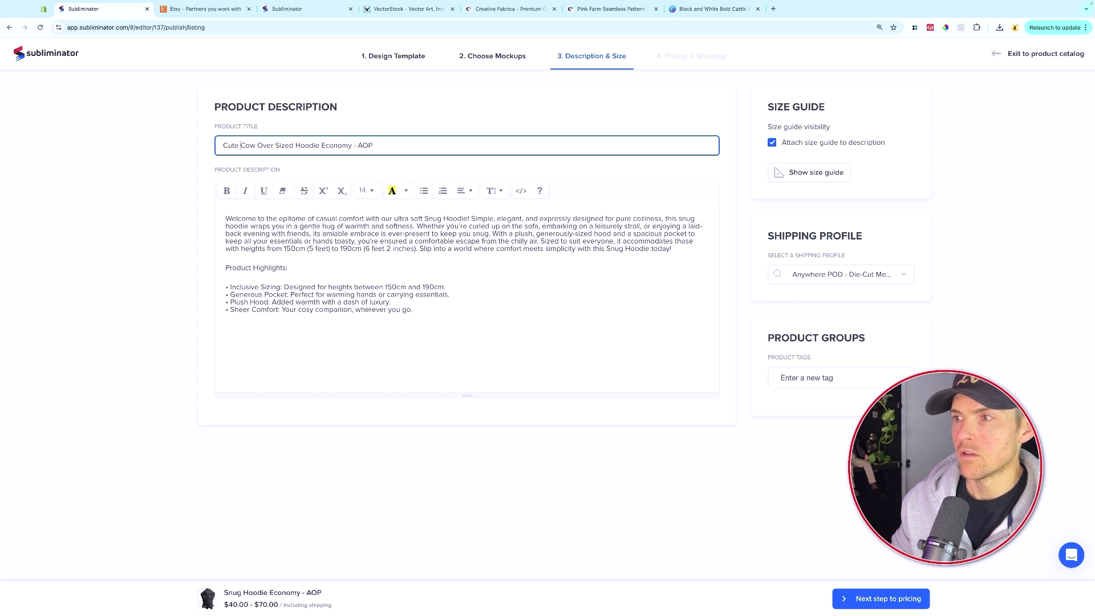
left_click(883, 599)
Set the hoodie's retail price to 99.99 and its compare-at price to 129.99
left_click(476, 147)
key("BackSpace")
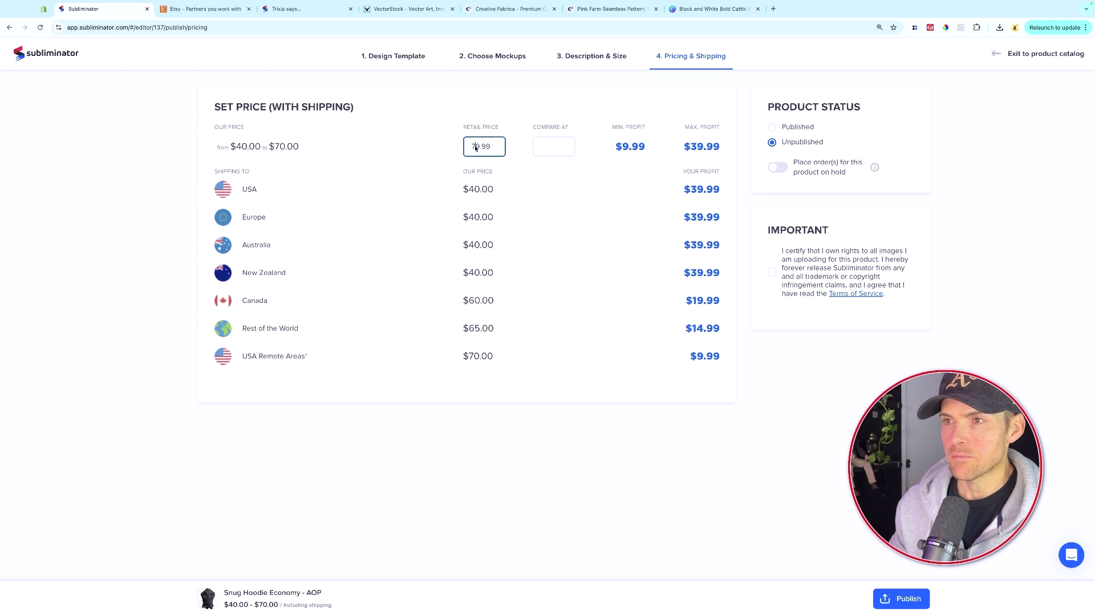
type("9")
left_click(546, 144)
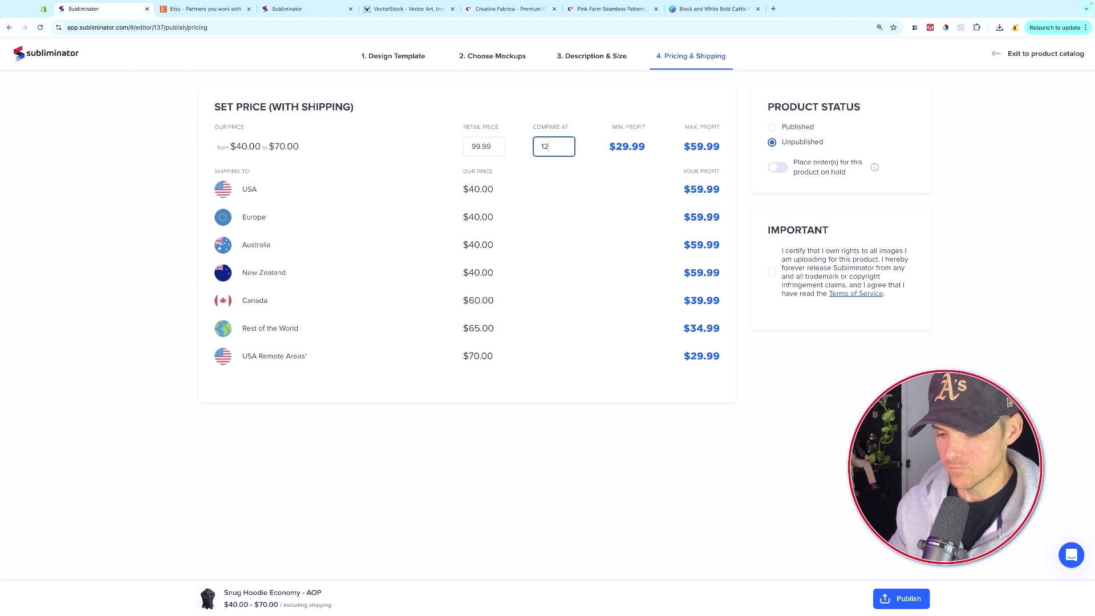
Certify the image rights and publish the hoodie to the connected store, confirming the submission
left_click(772, 272)
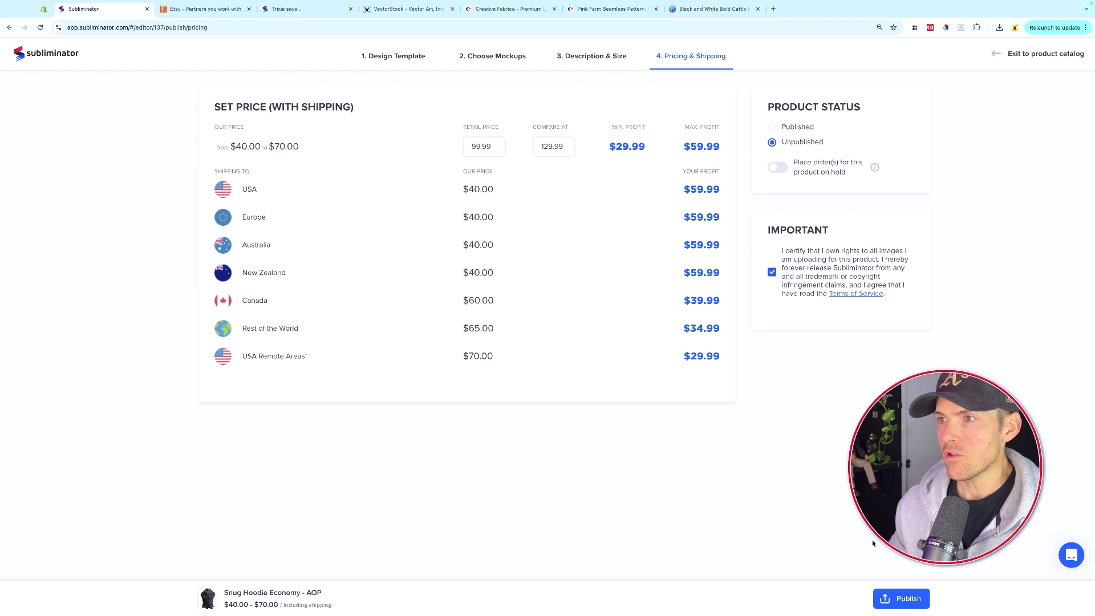
left_click(904, 598)
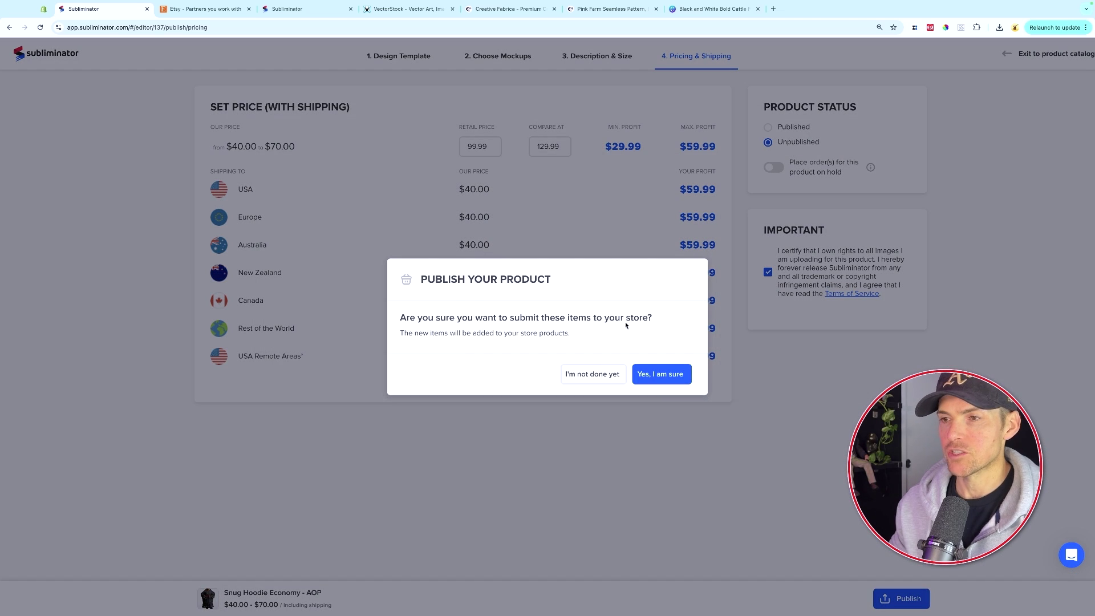
left_click(673, 374)
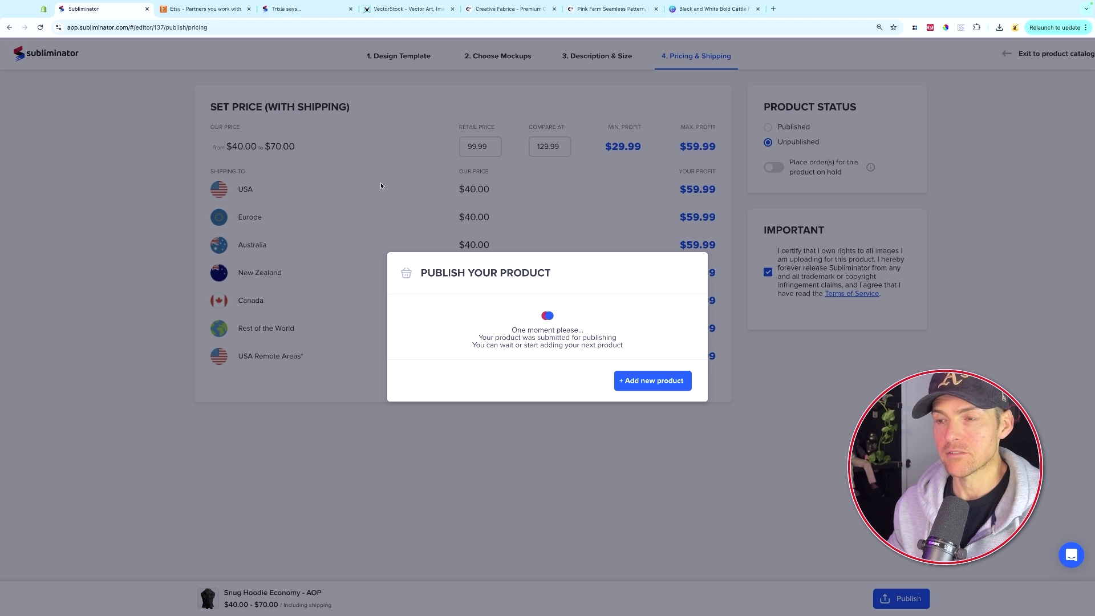
Switch to Etsy, open the Cute Cow Over Sized Hoodie draft listing, and move its size chart image directly after the primary photo
left_click(205, 8)
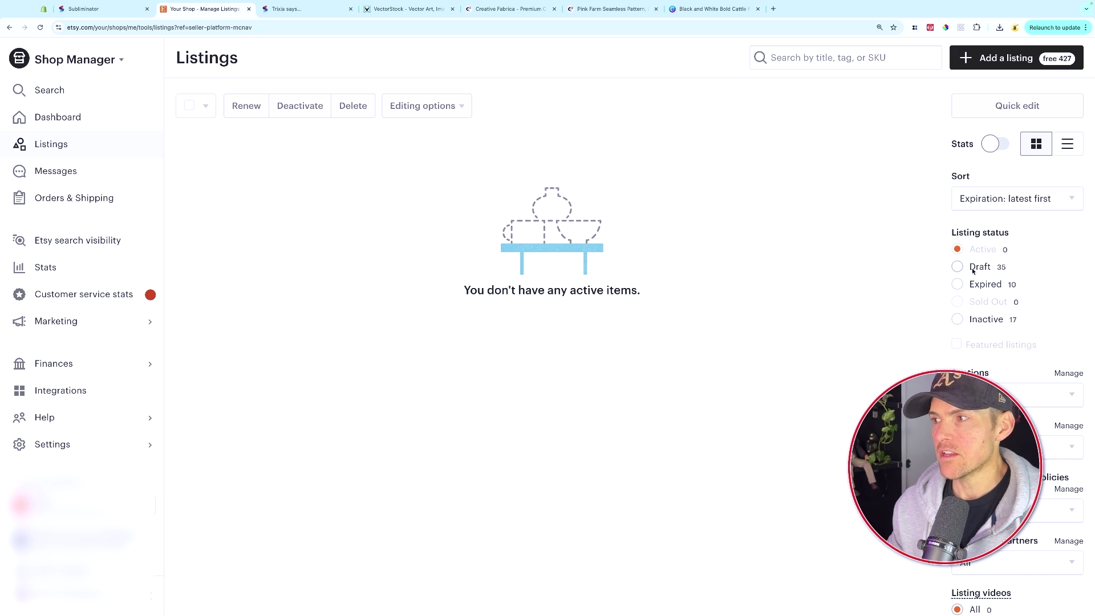
left_click(973, 268)
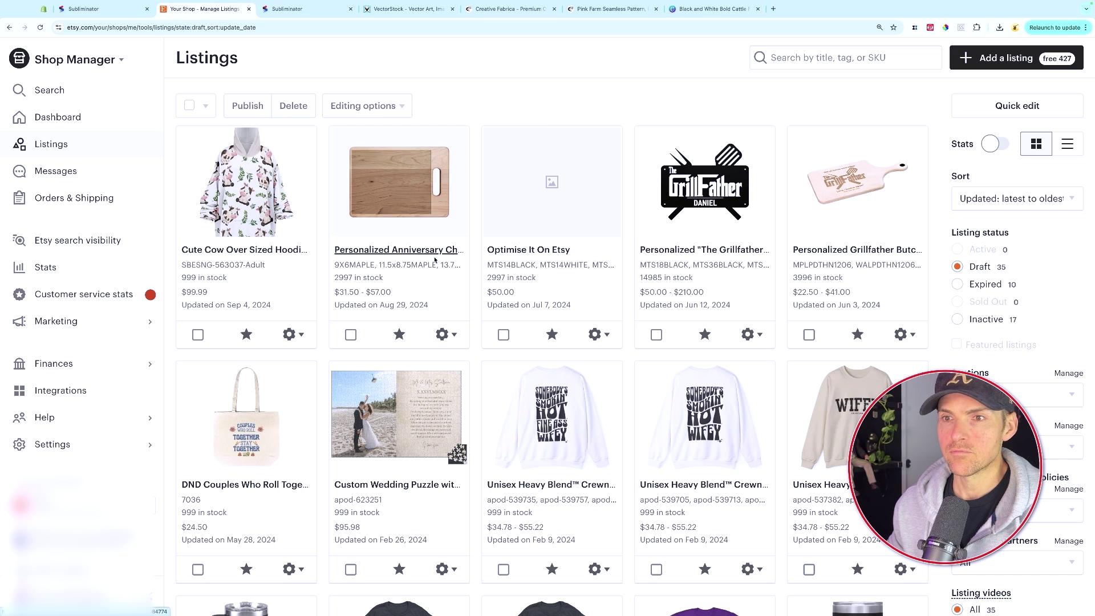
left_click(284, 250)
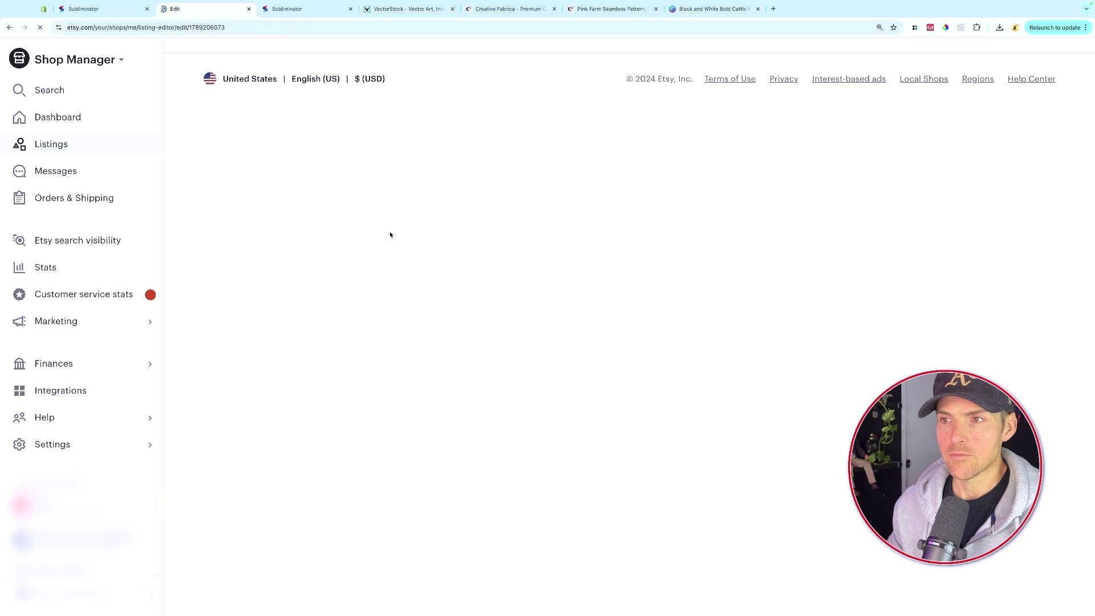
scroll(766, 256, "down", 6)
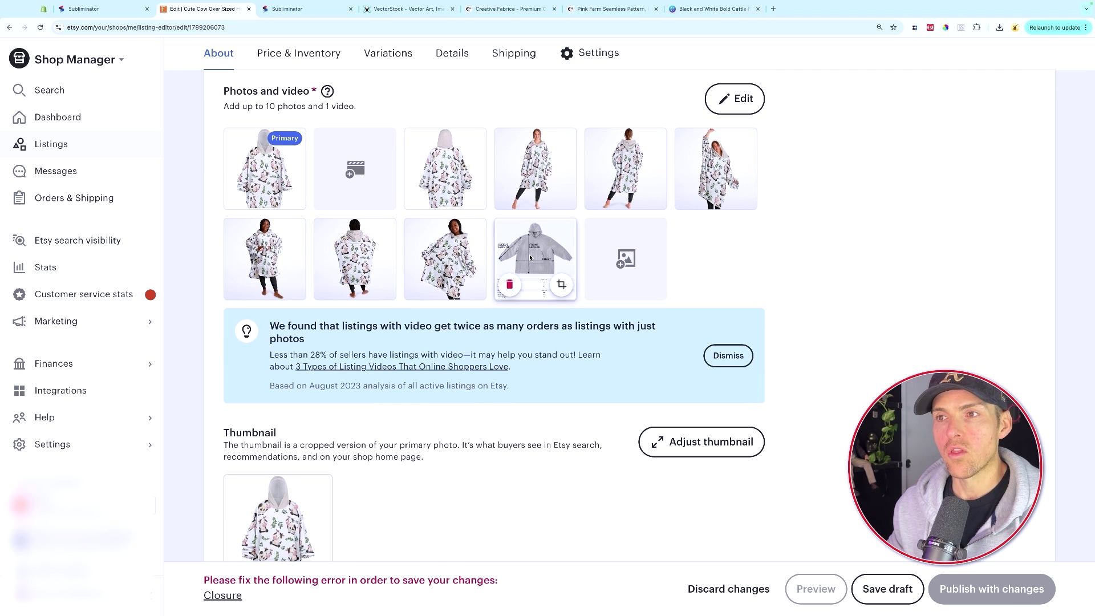
left_click_drag(536, 259, 445, 168)
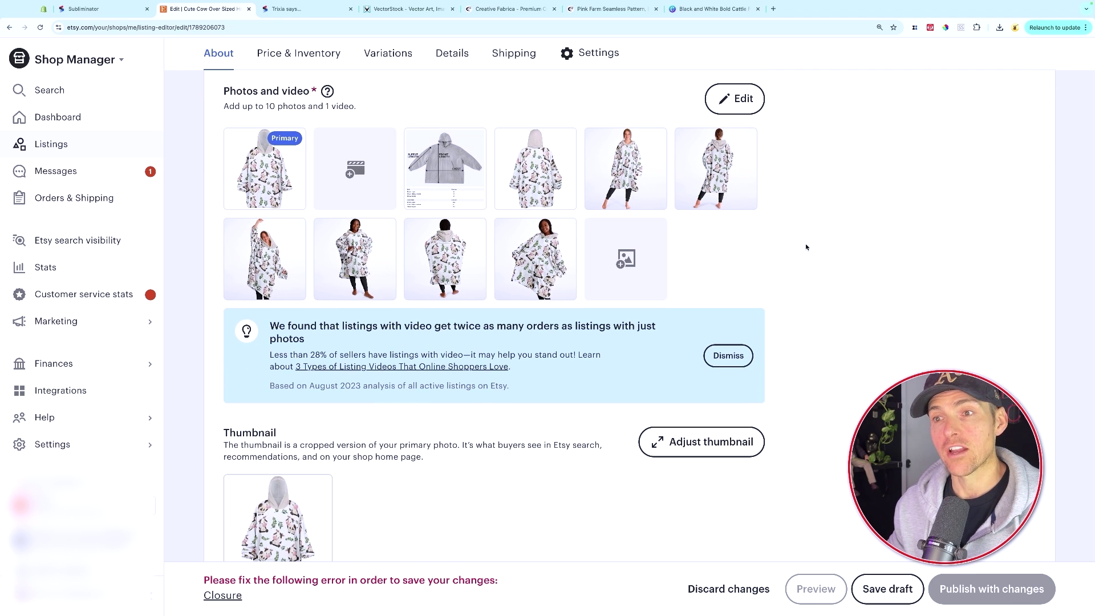
Open the listing's core details for editing and select Subliminator as its production partner
scroll(812, 249, "down", 4)
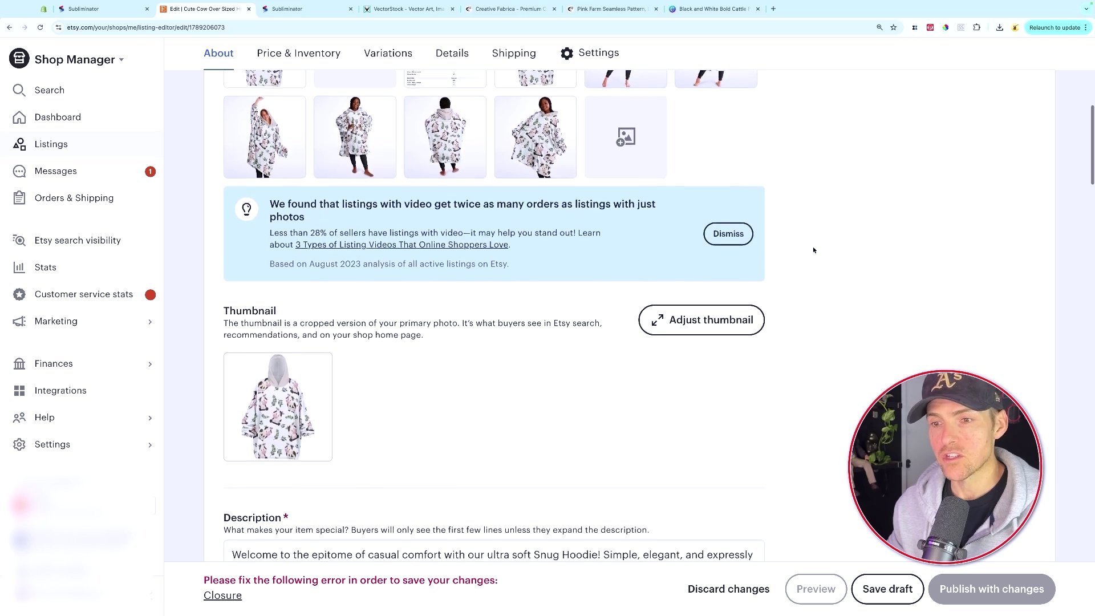
scroll(815, 250, "down", 20)
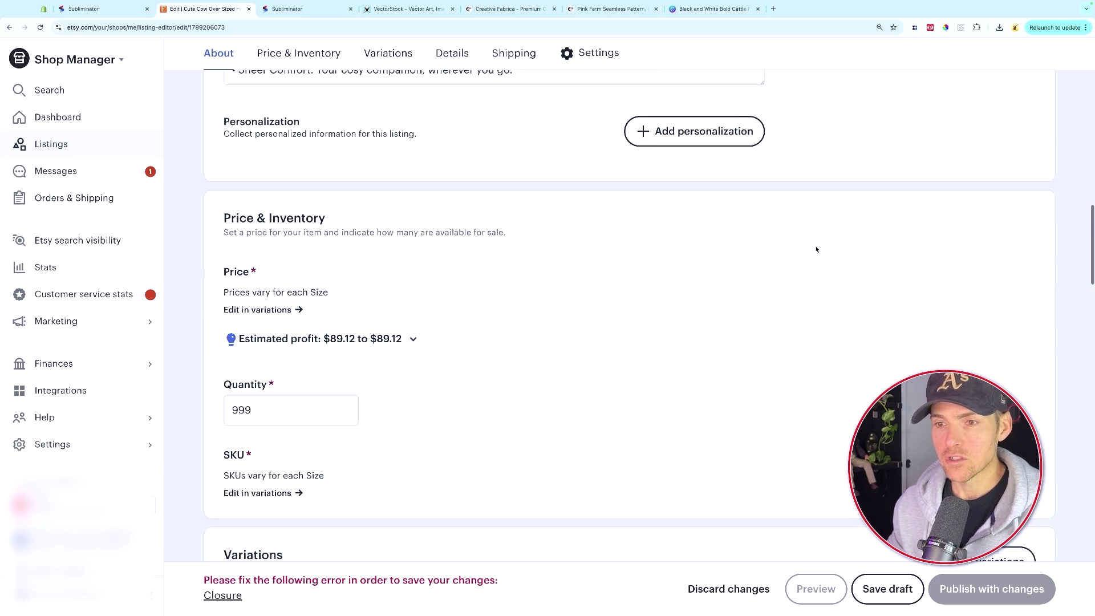
scroll(820, 238, "up", 2)
scroll(819, 238, "down", 2)
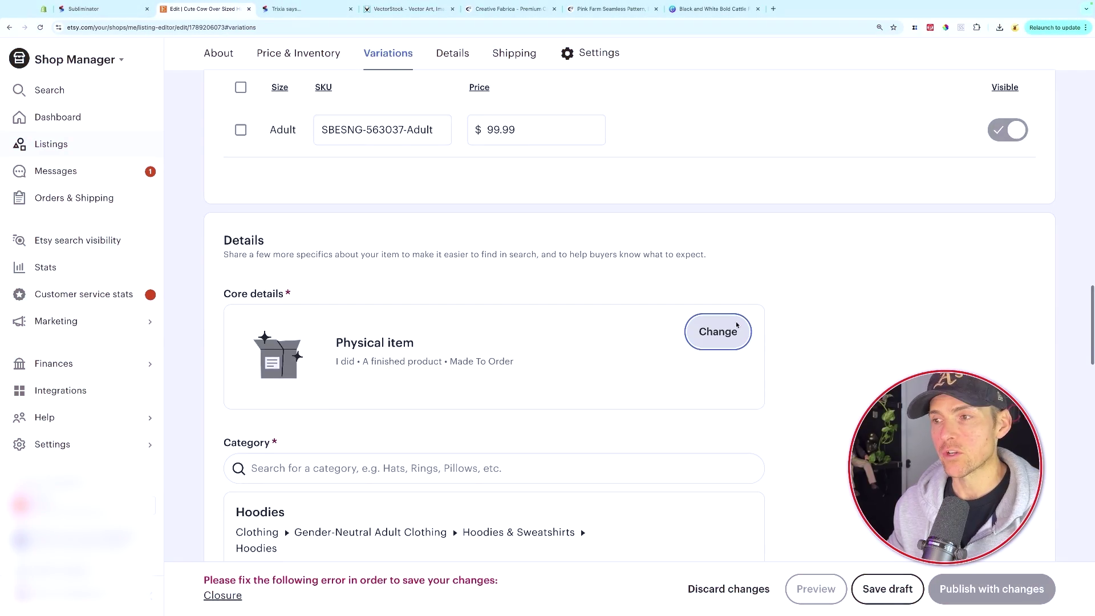
left_click(725, 337)
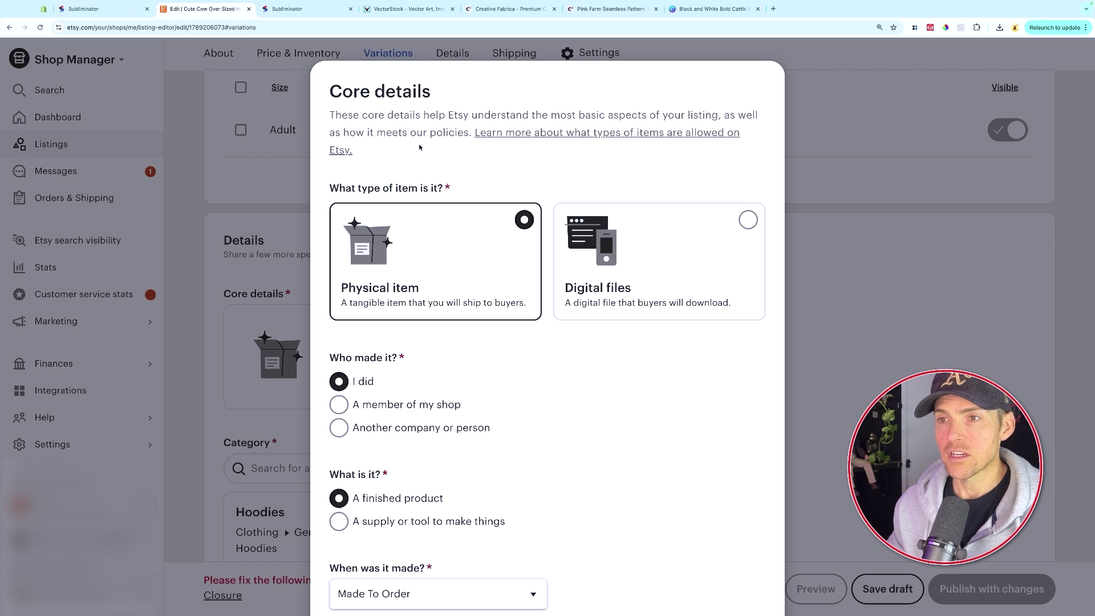
scroll(655, 311, "down", 5)
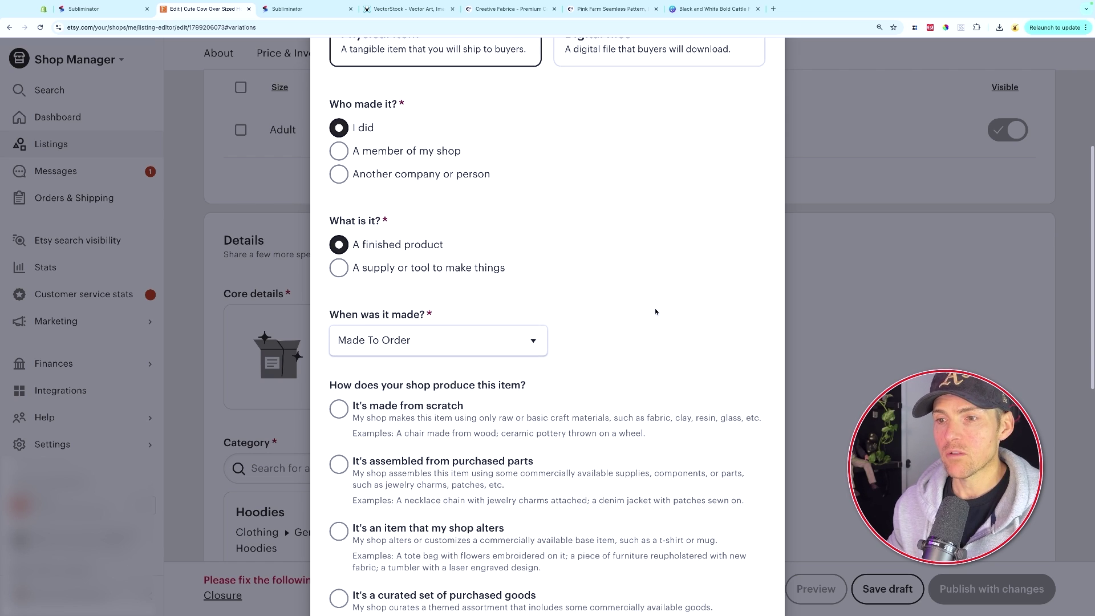
scroll(655, 311, "down", 7)
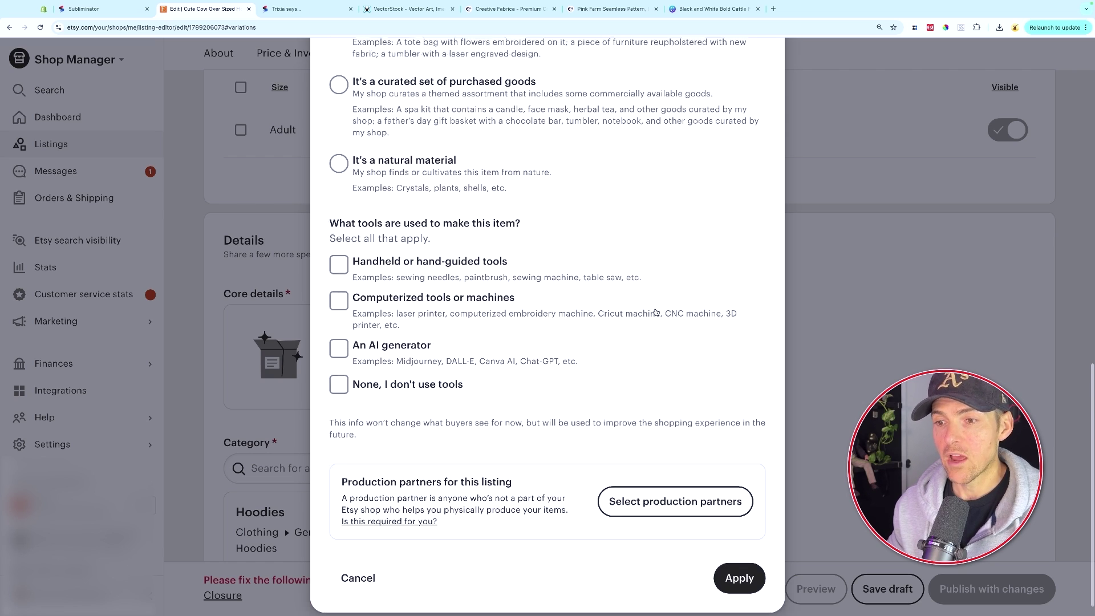
left_click(686, 481)
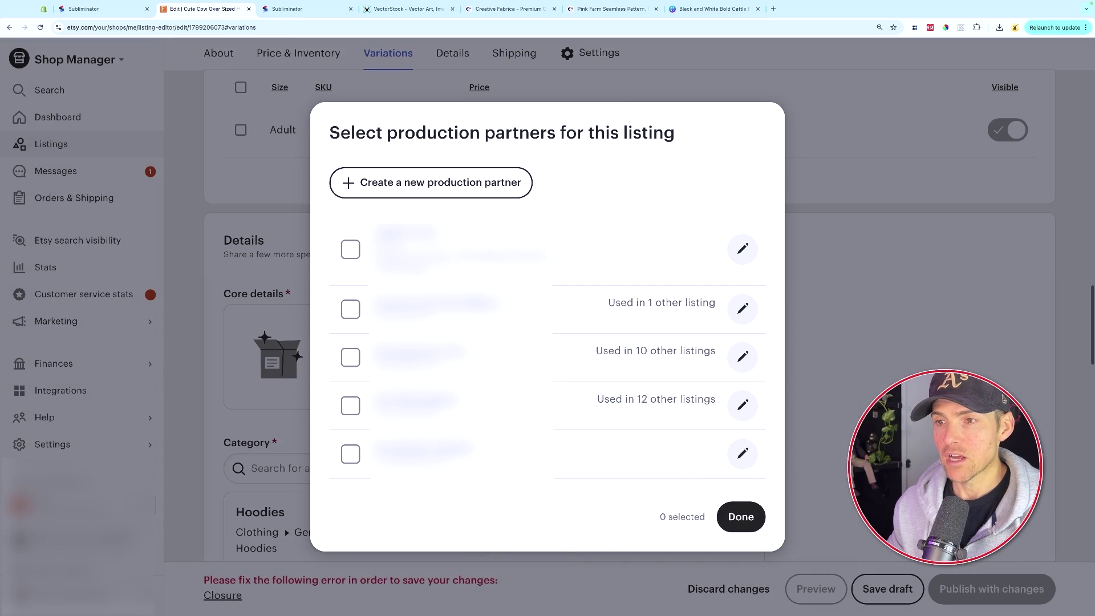
left_click(741, 516)
Declare the hoodie as an item the shop alters, made with computerized tools or machines, and apply the core details
scroll(624, 423, "up", 3)
scroll(624, 422, "up", 10)
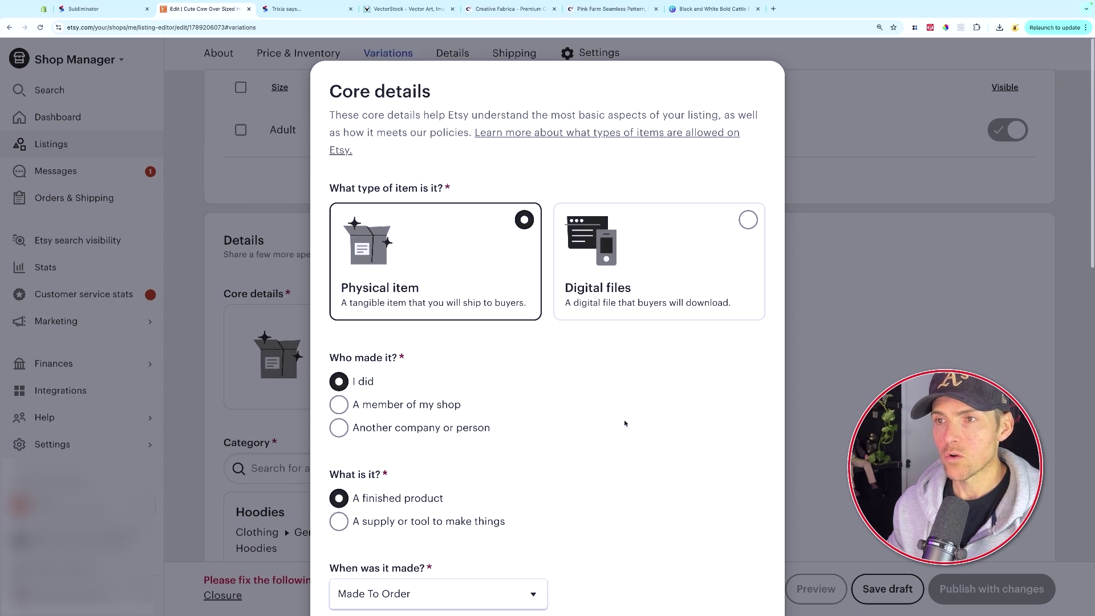
scroll(625, 422, "down", 2)
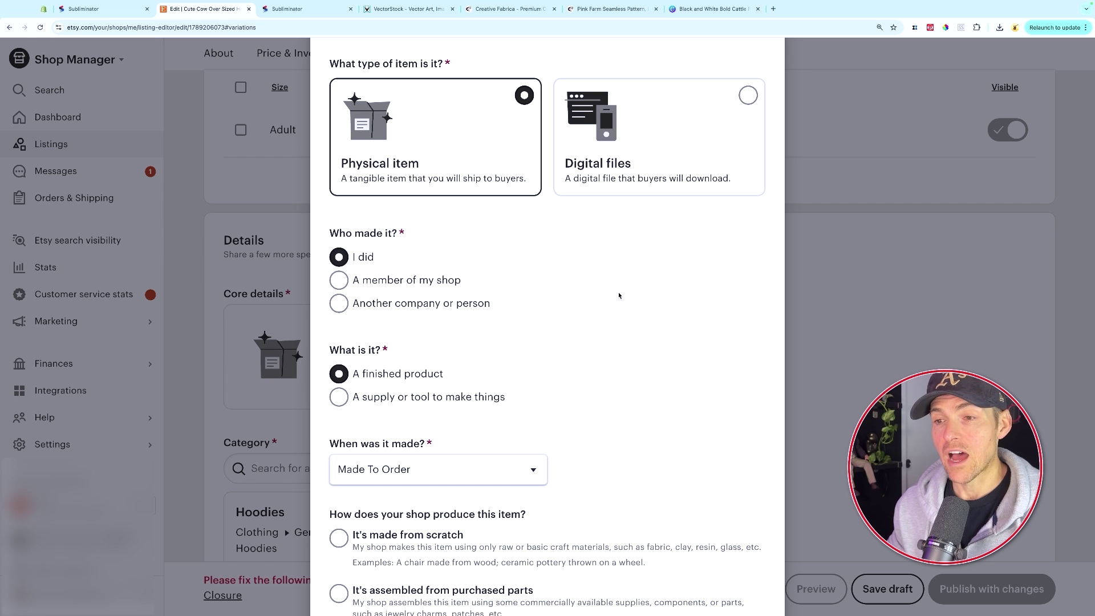
scroll(619, 296, "down", 4)
scroll(559, 228, "up", 2)
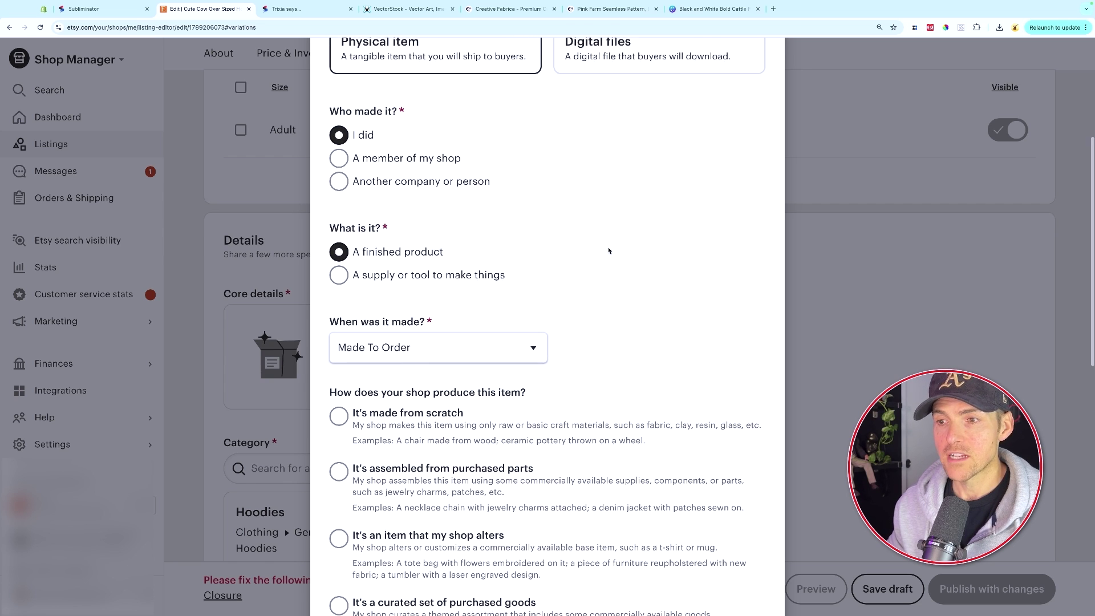
scroll(570, 228, "down", 4)
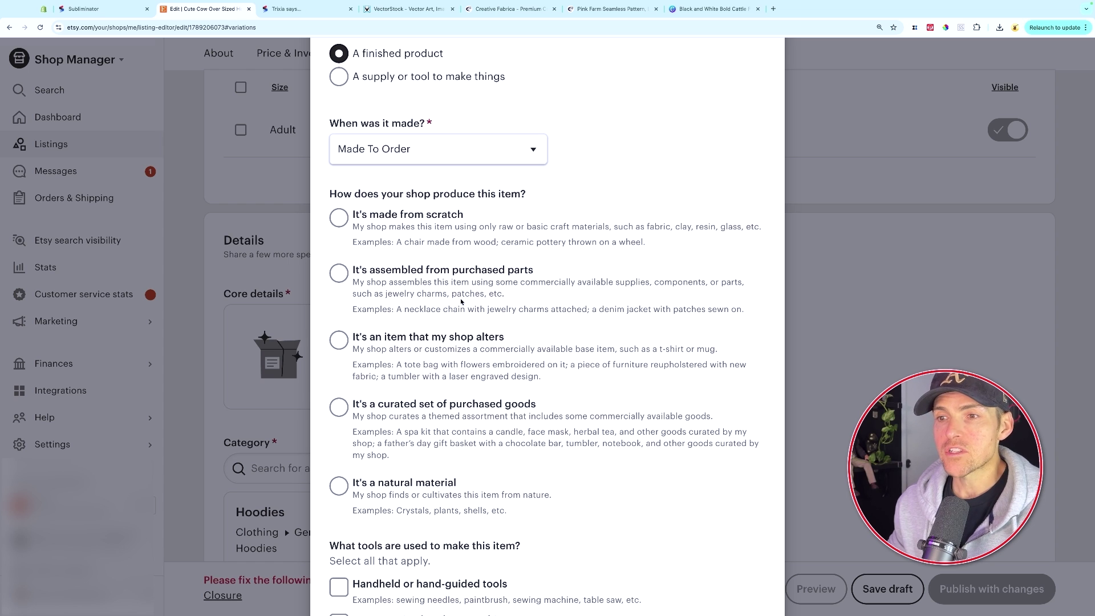
left_click(339, 341)
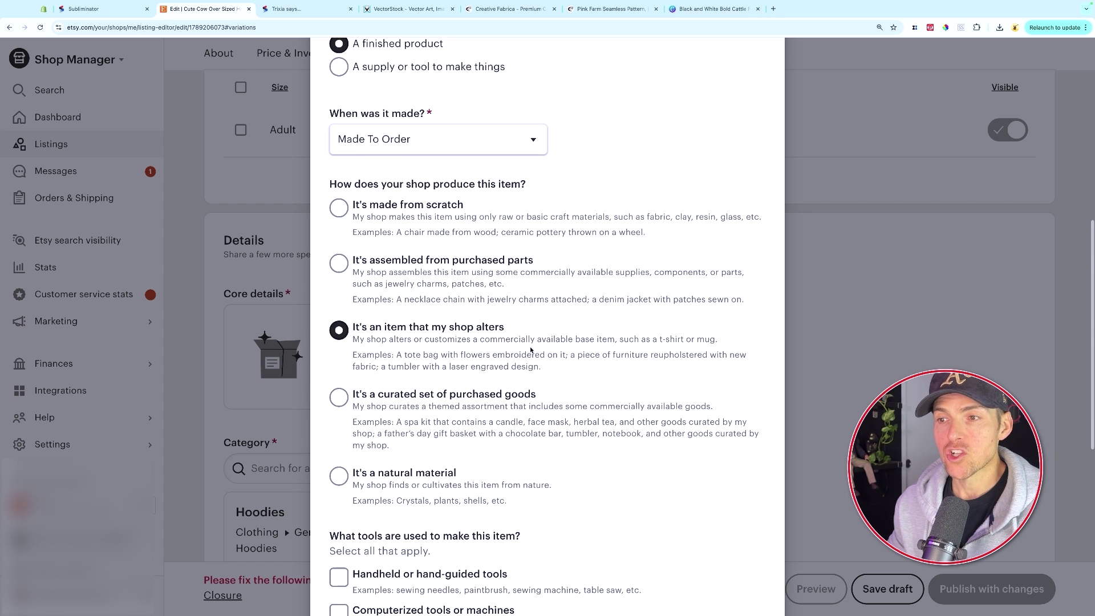
scroll(571, 314, "down", 6)
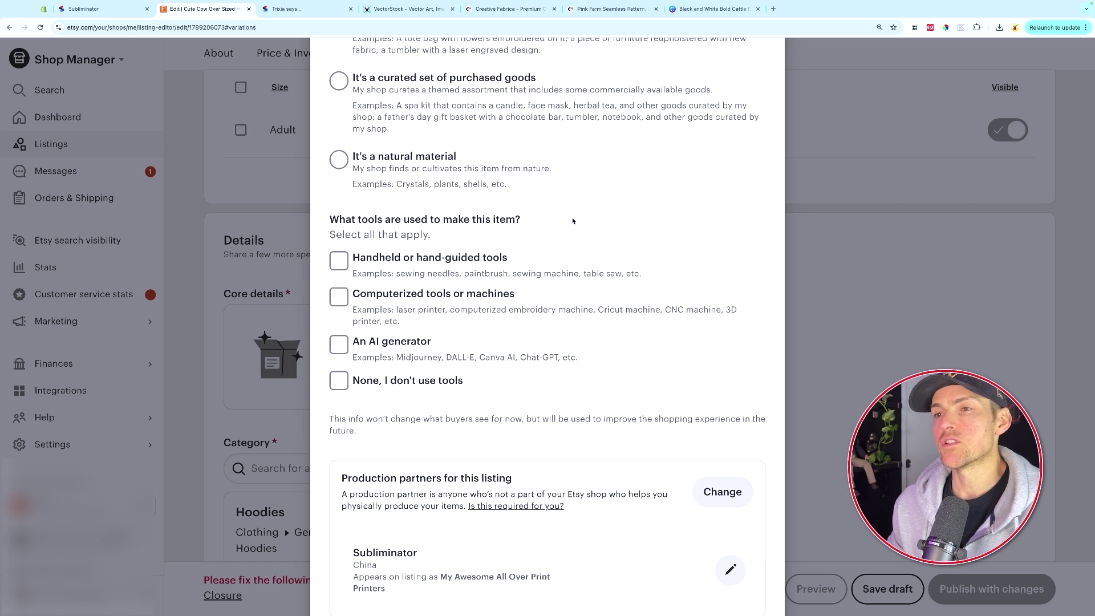
left_click(337, 299)
scroll(570, 291, "down", 2)
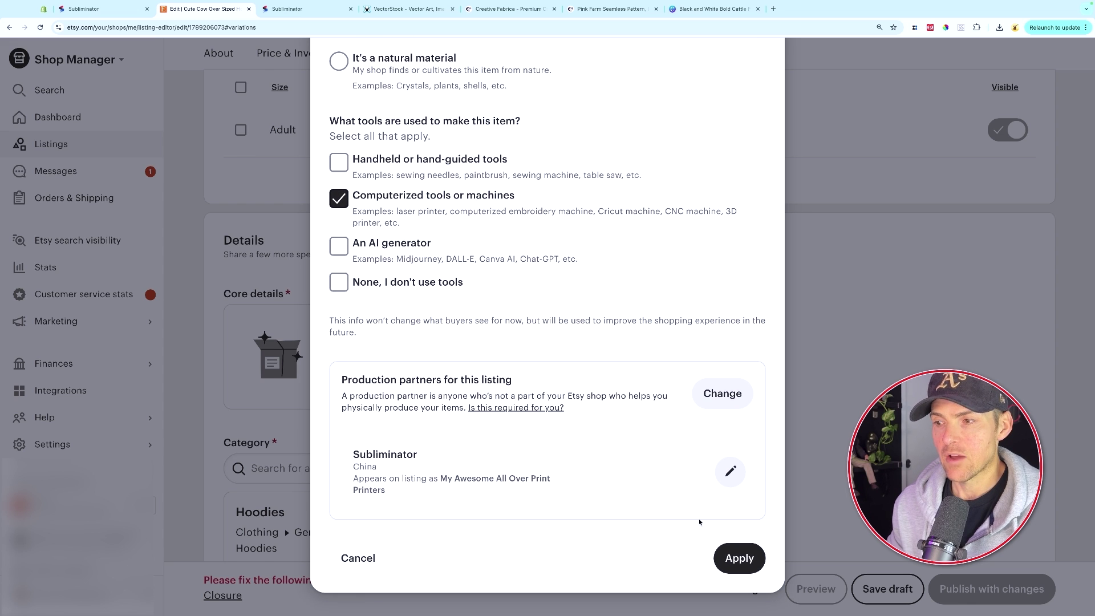
left_click(739, 558)
Review the listing's remaining category, attribute, tag, material, shipping and renewal settings down to the end of the page
scroll(810, 354, "down", 2)
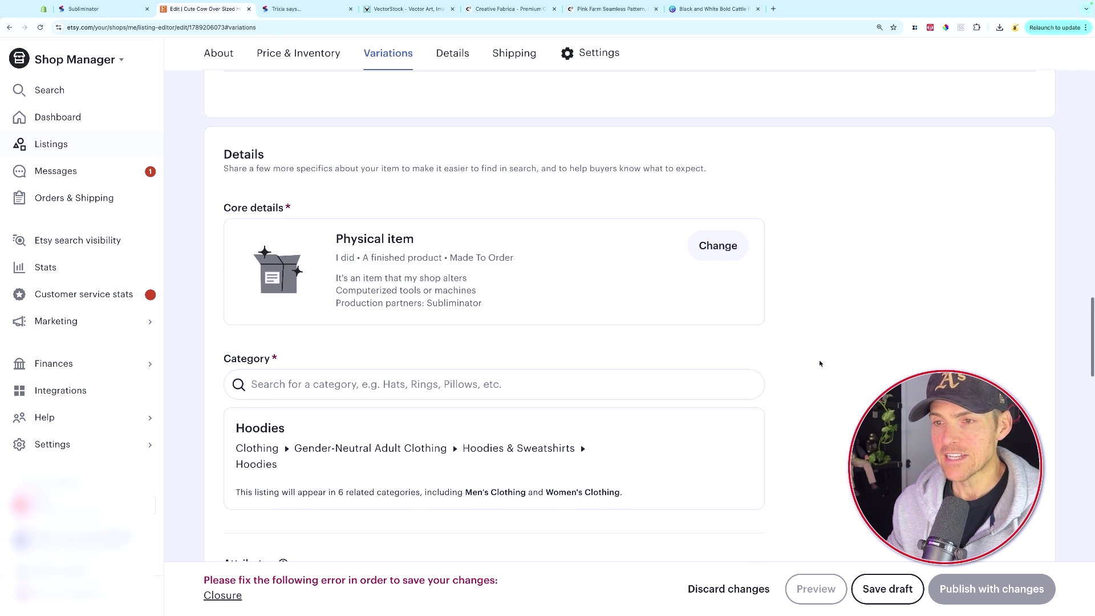
scroll(819, 363, "down", 5)
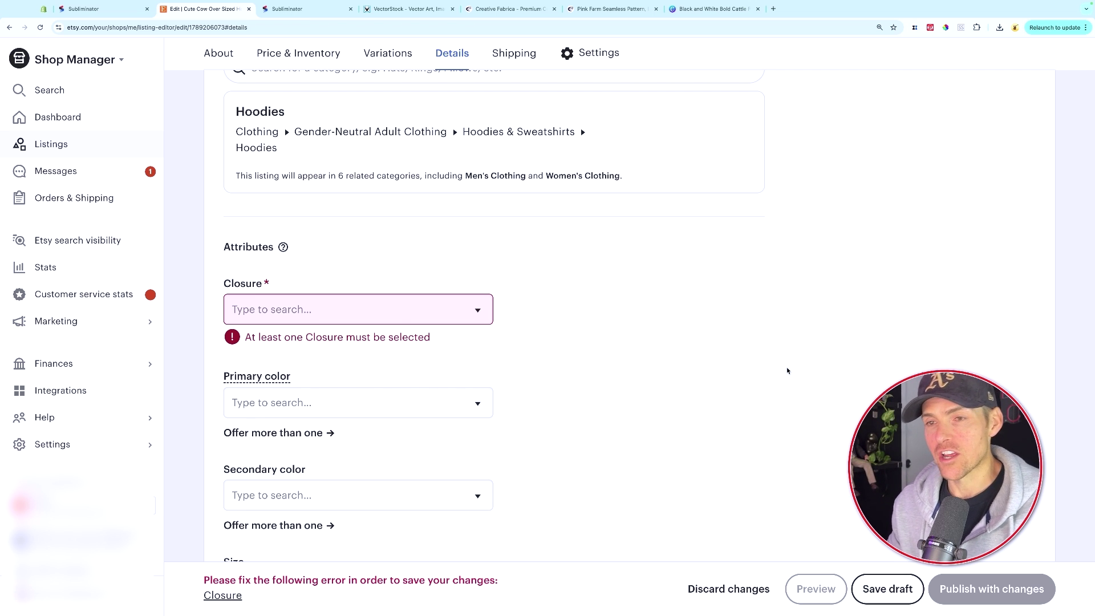
scroll(787, 370, "down", 8)
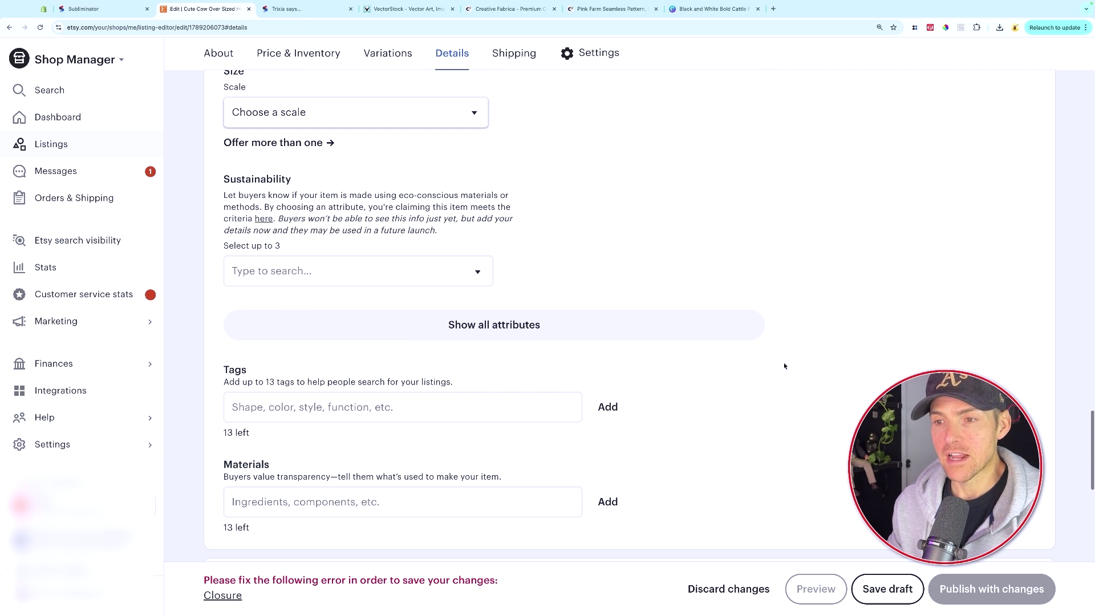
scroll(787, 365, "down", 15)
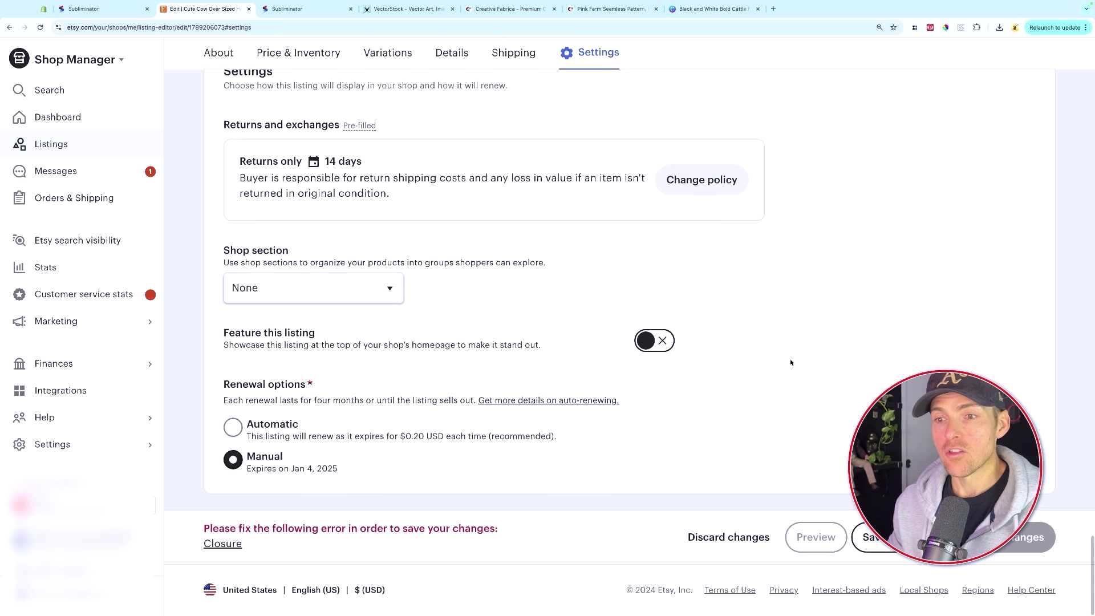